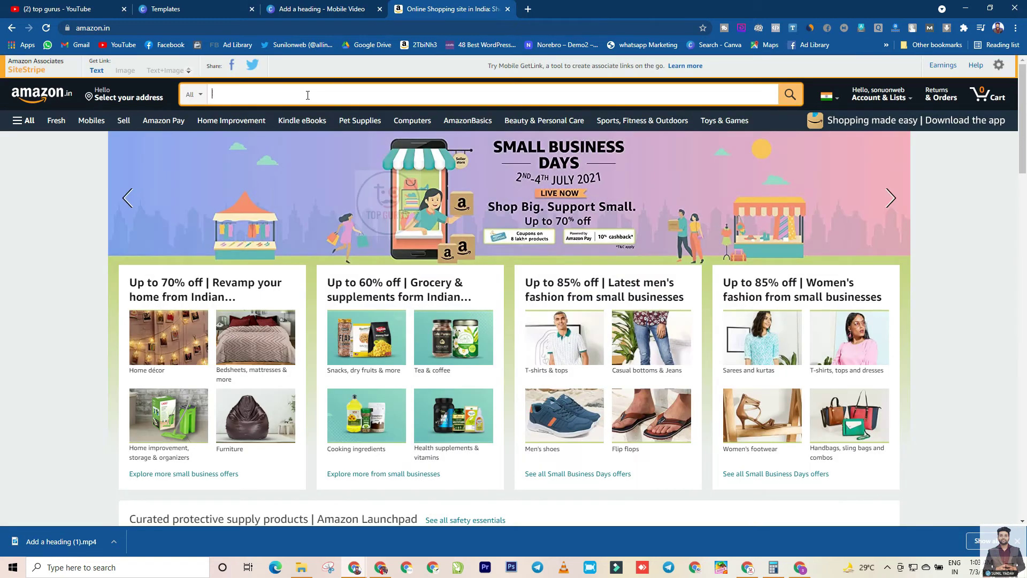
Step: Search Amazon for "iphone 12 maz"
text(12 maz)
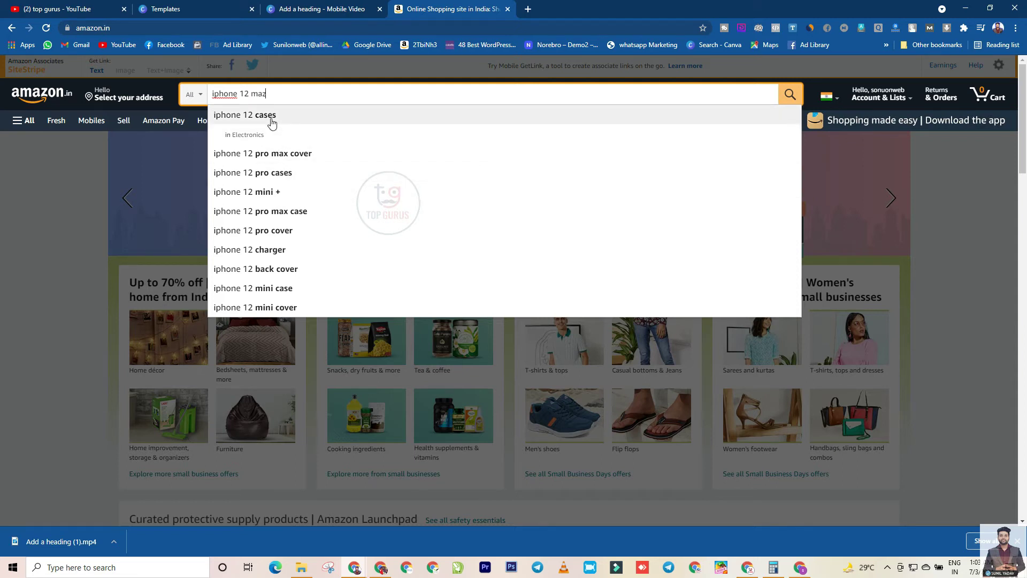
key(Return)
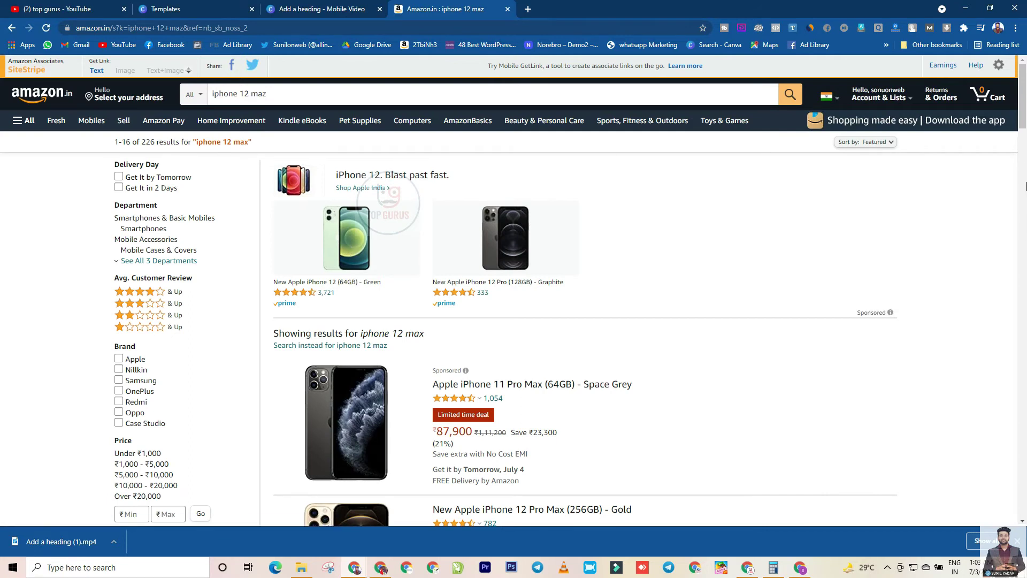
Step: Open the New Apple iPhone 12 Pro Max (256GB) - Gold product and generate its short affiliate text link
scroll(1023, 122, down, 3)
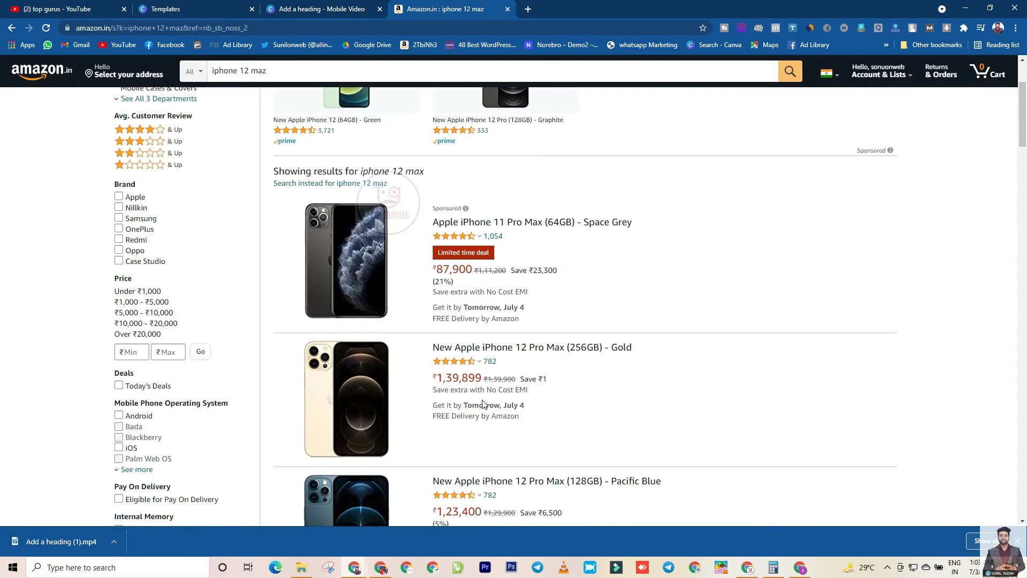
click(384, 428)
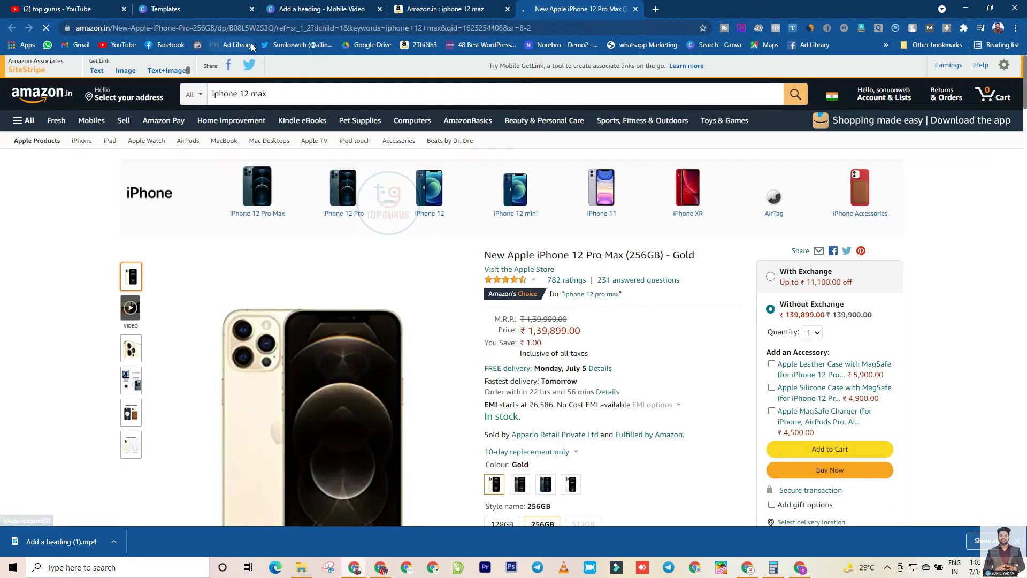
click(98, 70)
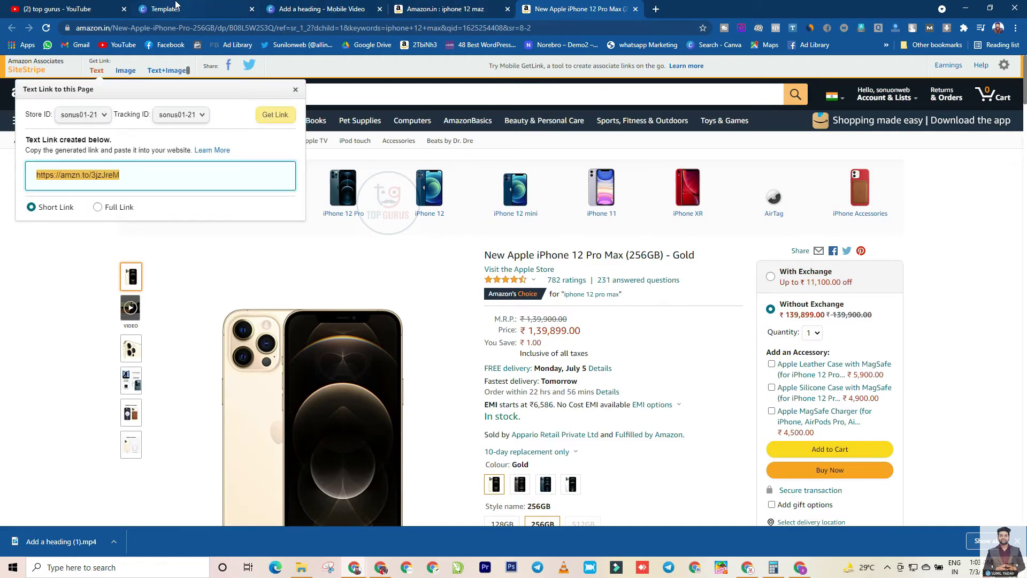
Step: Switch to the other browser window showing the YouTube home page and open the video upload dialog
click(67, 9)
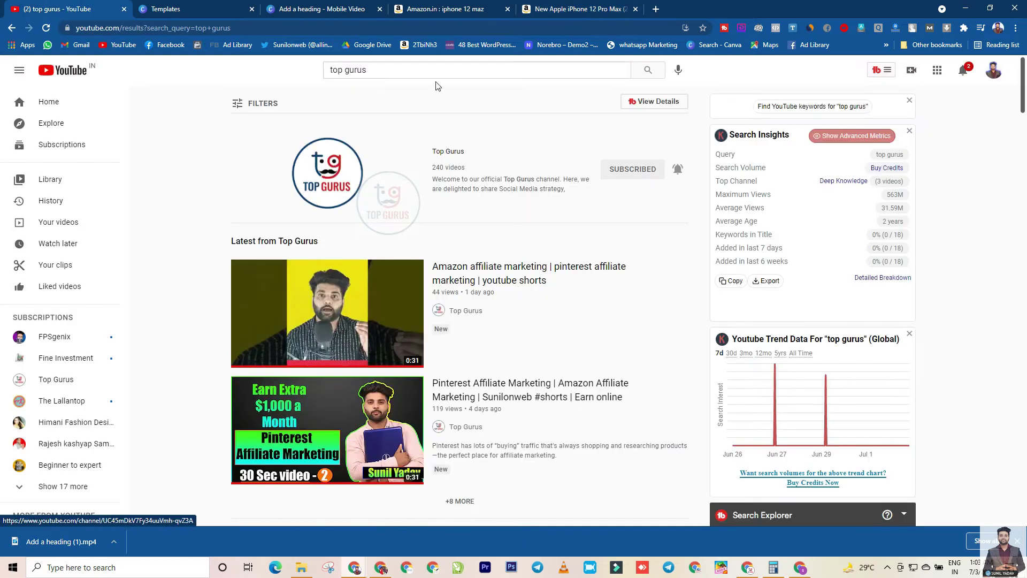
click(294, 9)
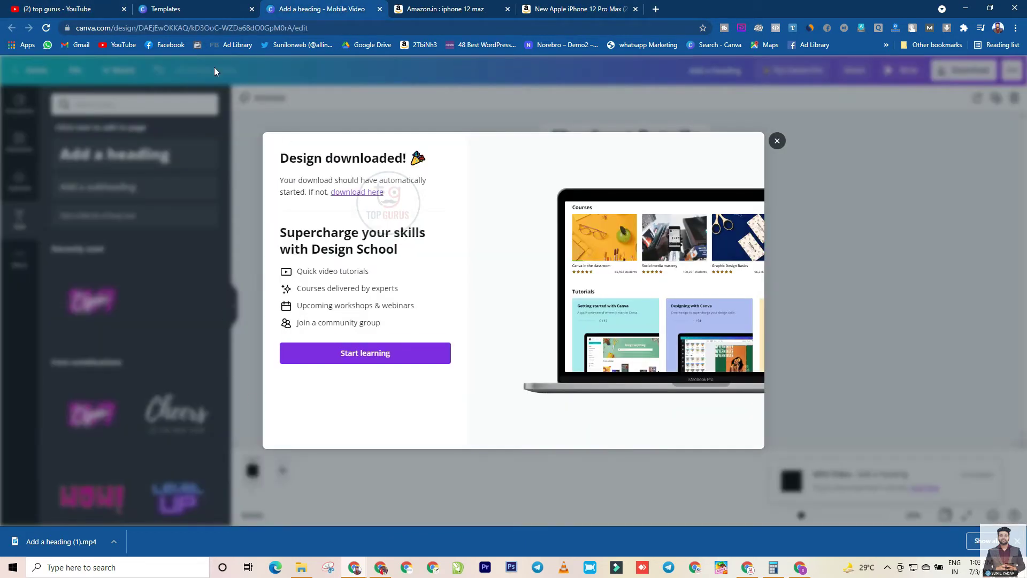
click(214, 14)
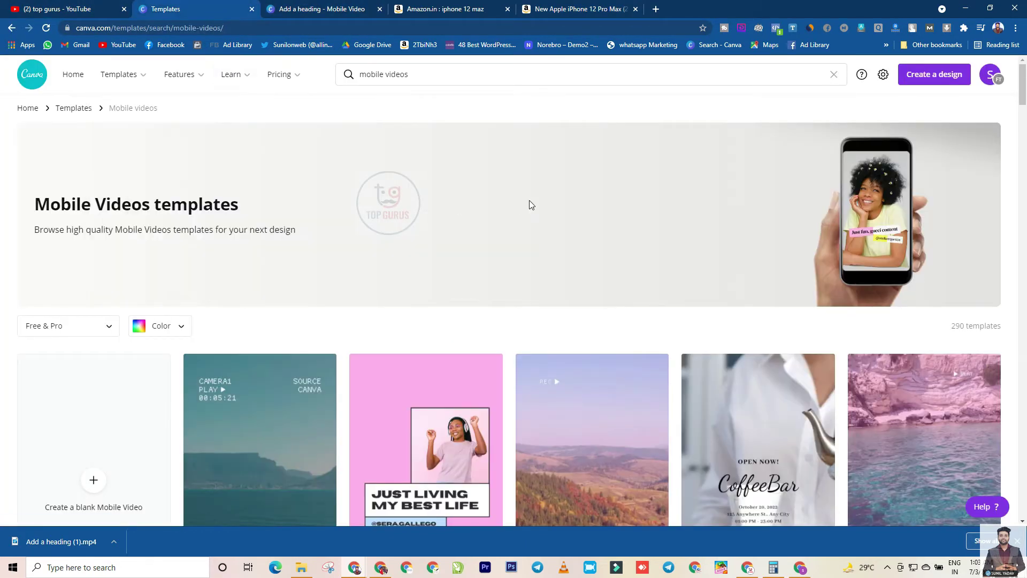
key(alt+Tab)
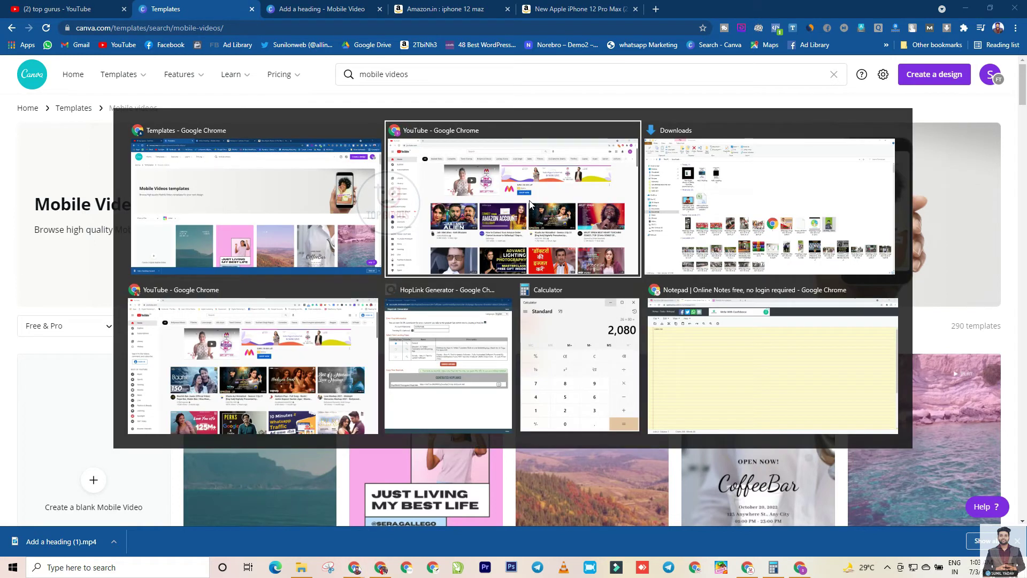
click(529, 203)
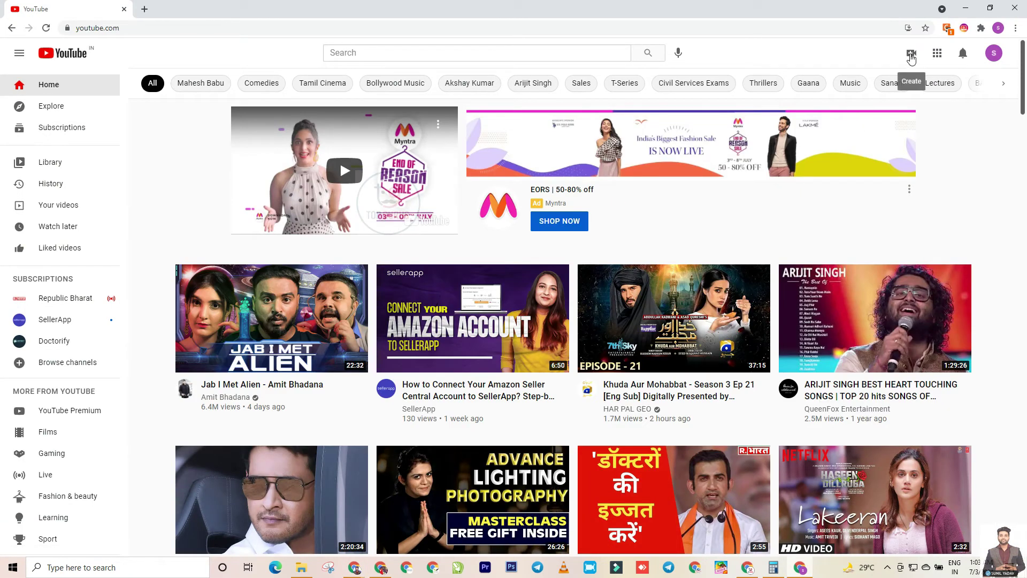
click(994, 54)
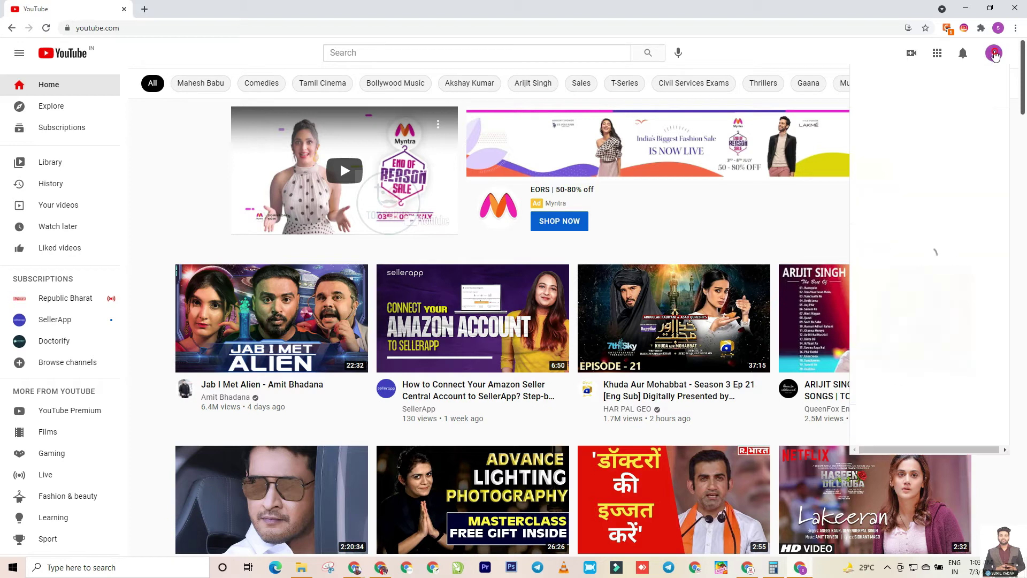
click(813, 55)
click(912, 53)
click(928, 82)
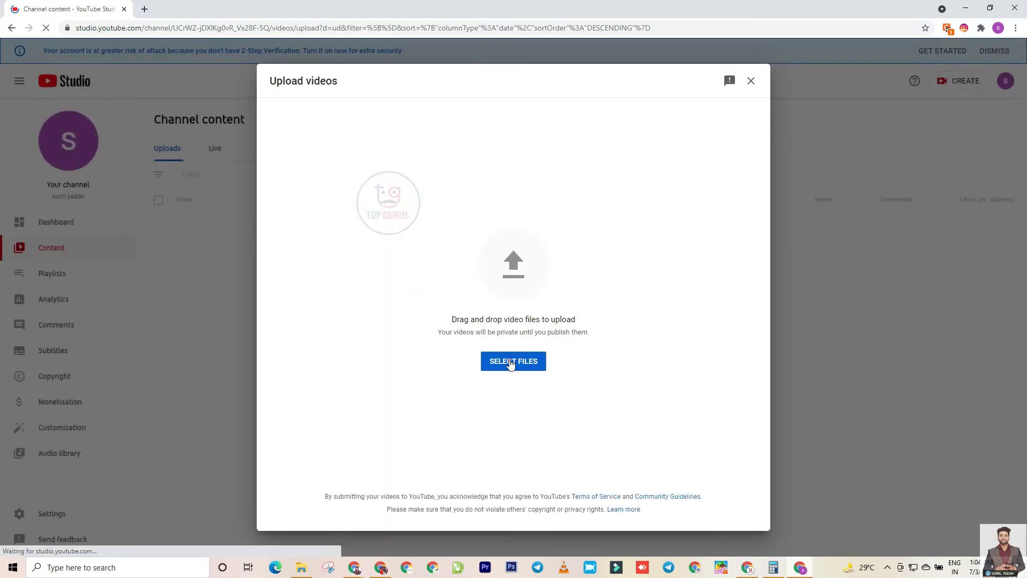
Step: Upload the recent video file starting with "New Apple iPhone 12 (64GB) - Blue best iphone" and dismiss the tip about video elements
click(511, 364)
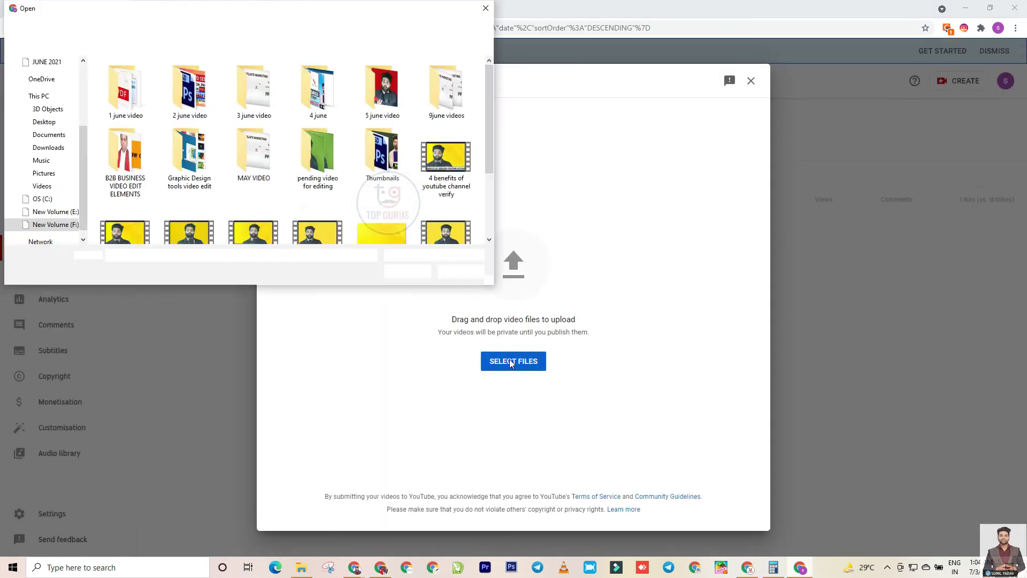
scroll(54, 85, up, 3)
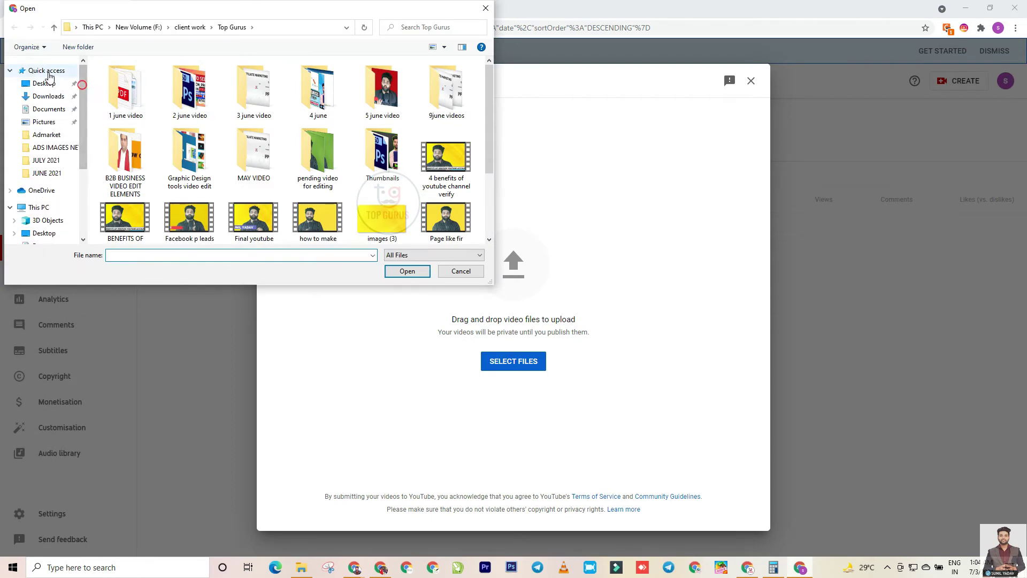
click(46, 70)
click(117, 179)
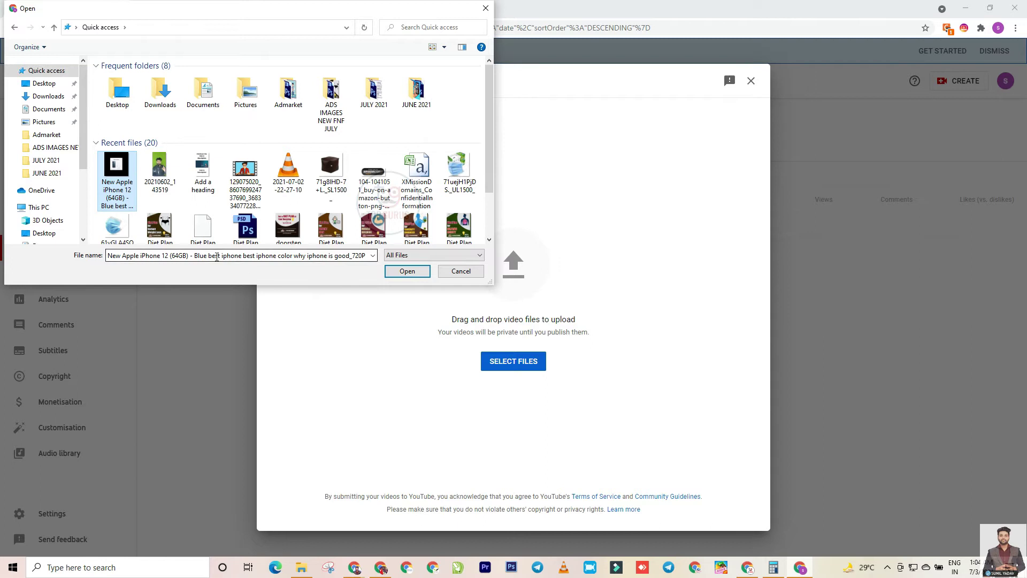
click(422, 273)
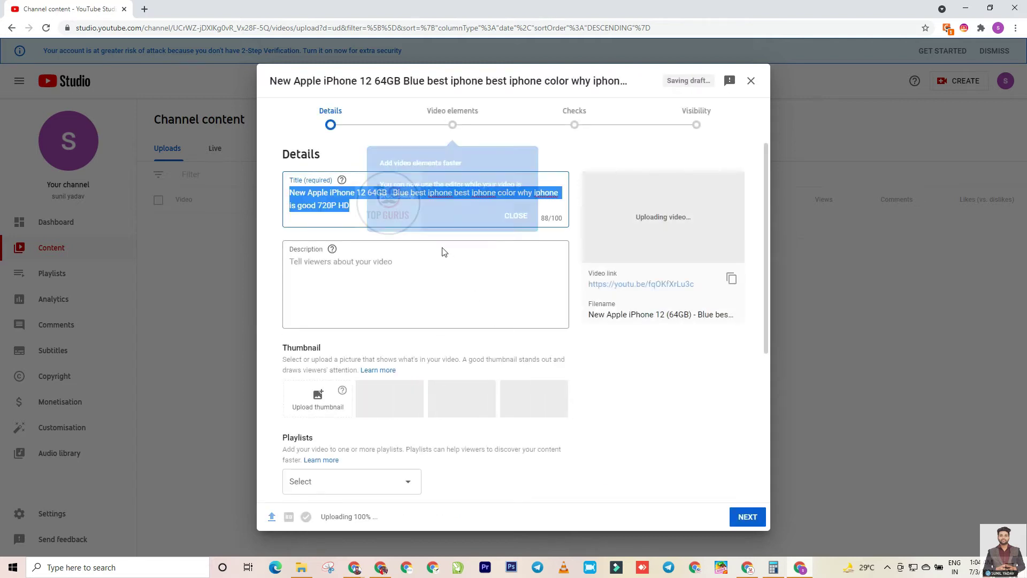
click(515, 219)
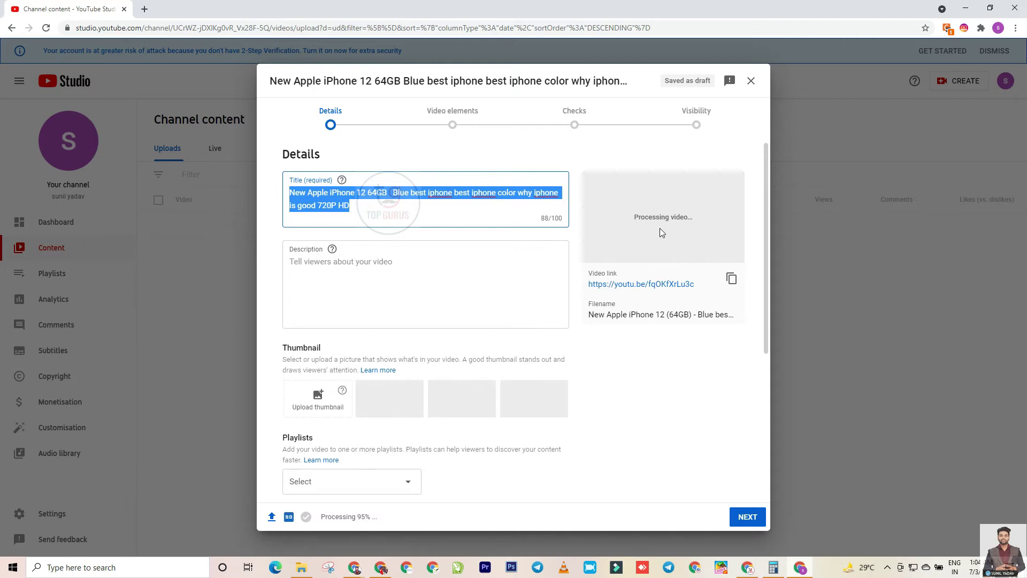
click(468, 257)
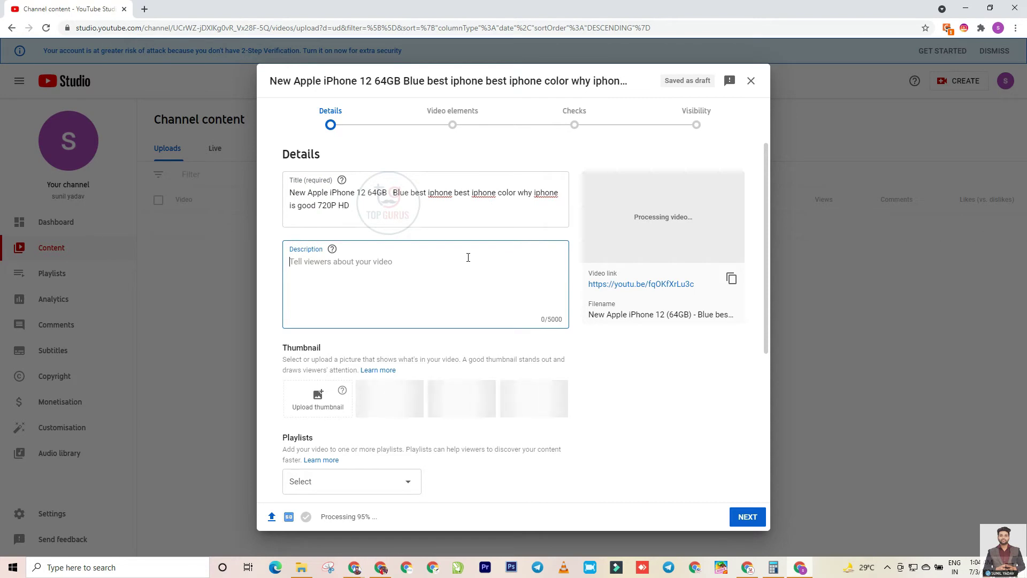
click(300, 567)
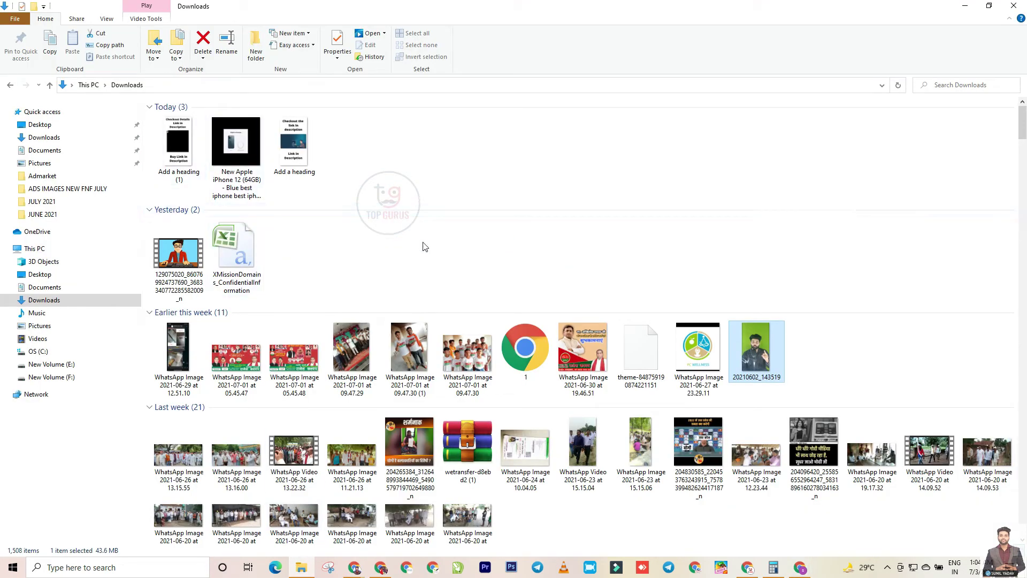
key(alt+Tab)
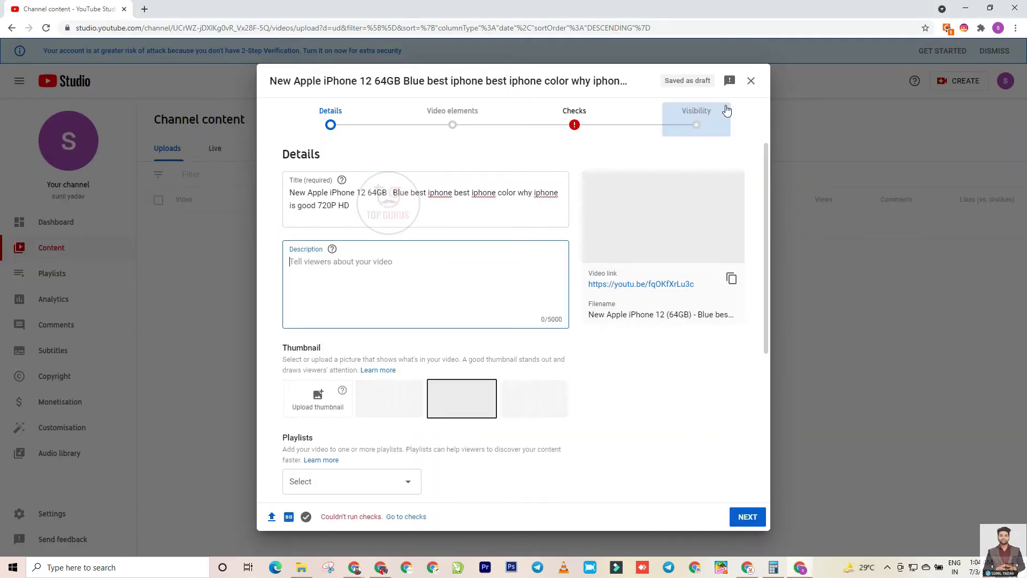
Step: Close the upload details, leaving the video as a draft, and dismiss the Studio search tip and the 2-Step Verification notice
click(750, 82)
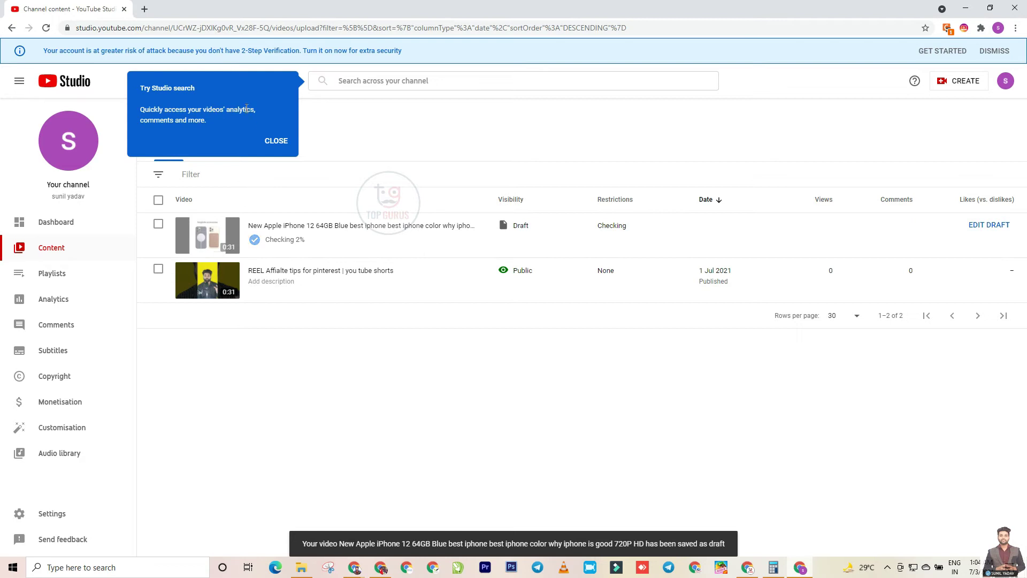
click(274, 143)
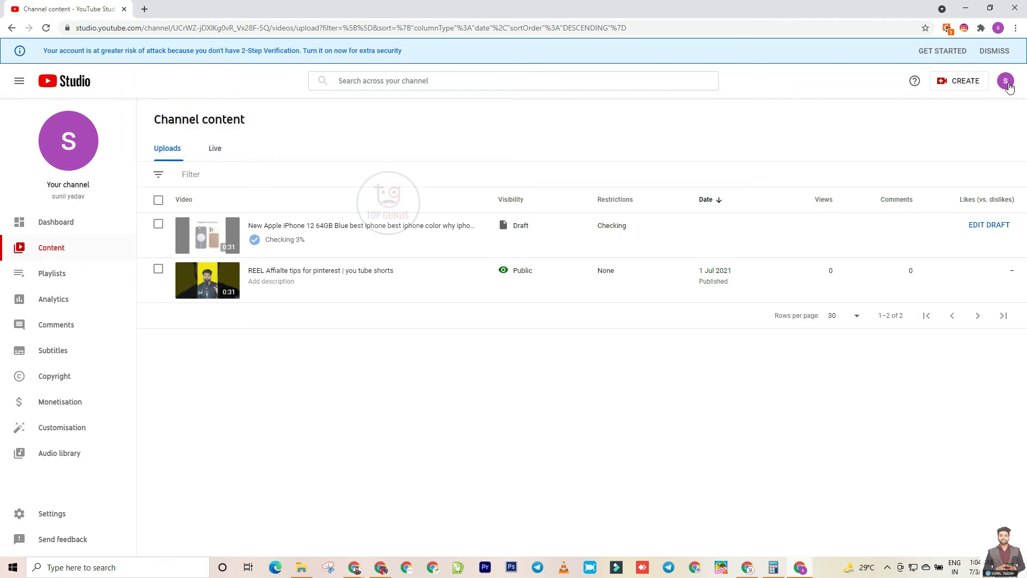
click(986, 52)
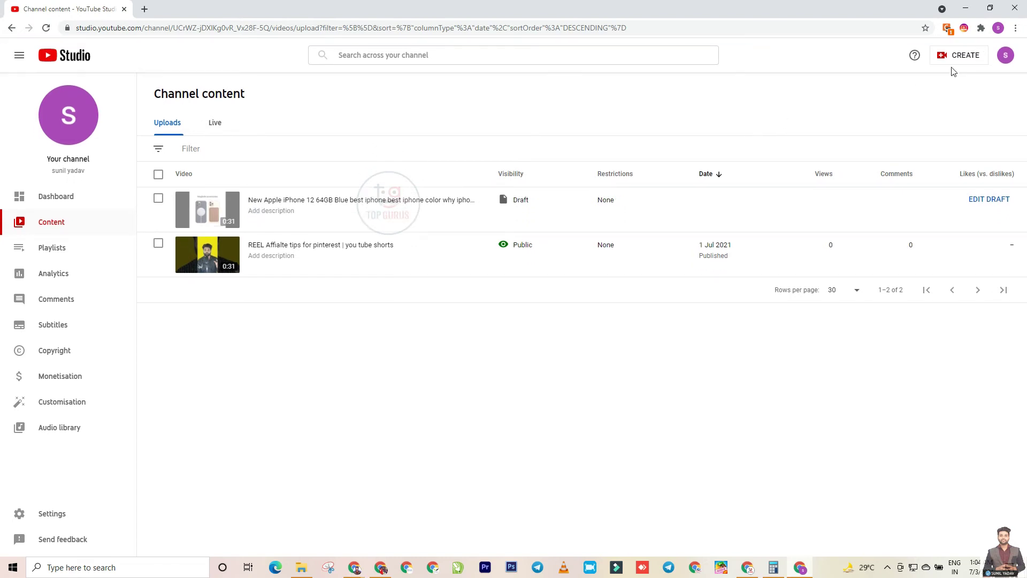
Step: Switch back to the browser window with the Canva templates and close the separate HopLink Generator window
key(alt+Tab)
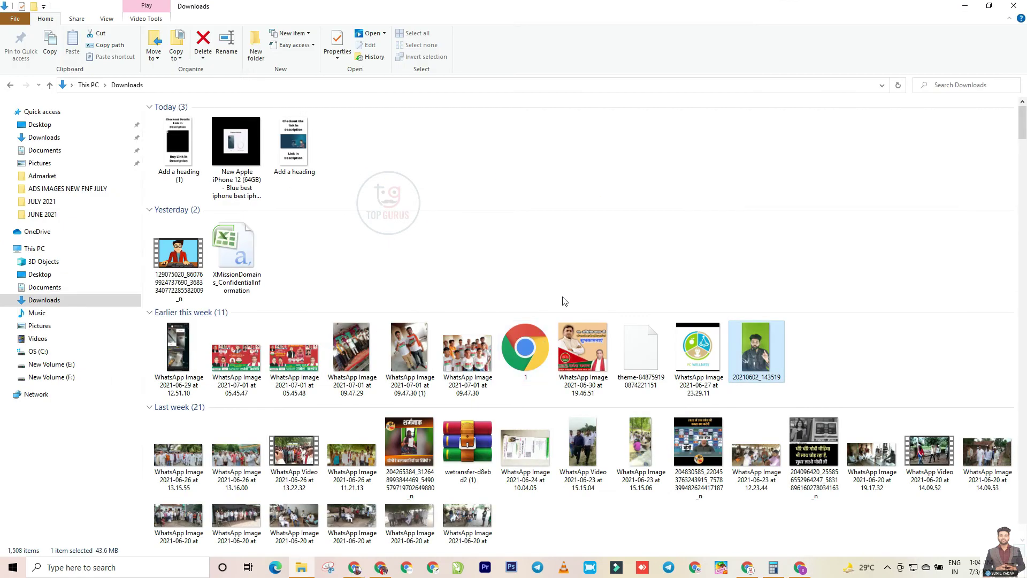
click(351, 573)
click(327, 535)
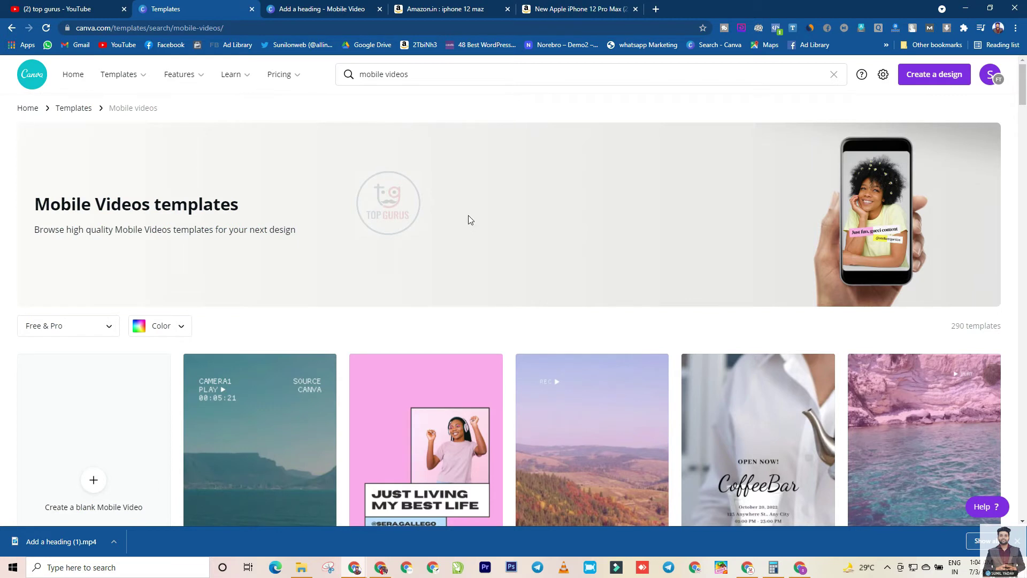
mouse_move(358, 567)
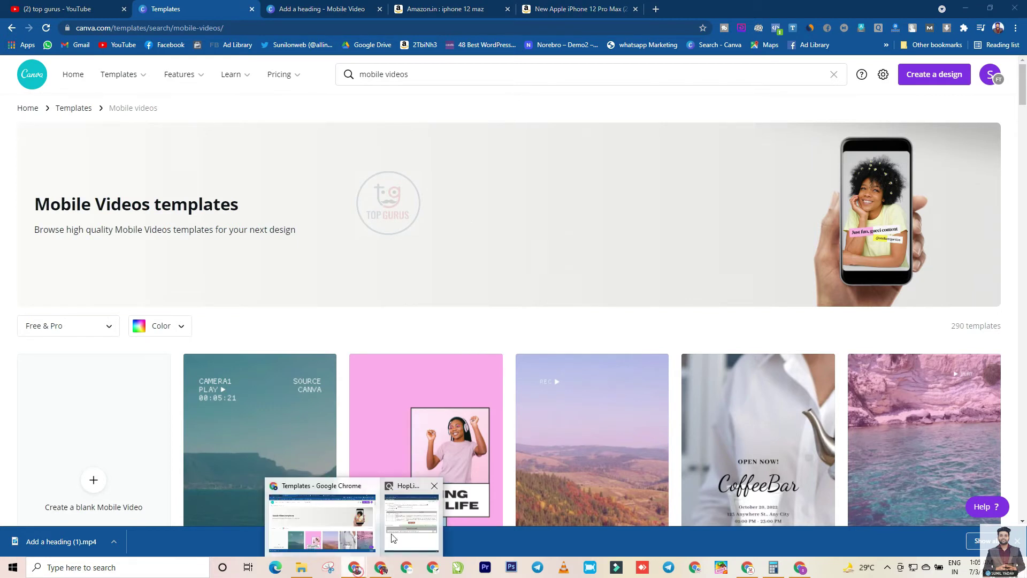
click(393, 538)
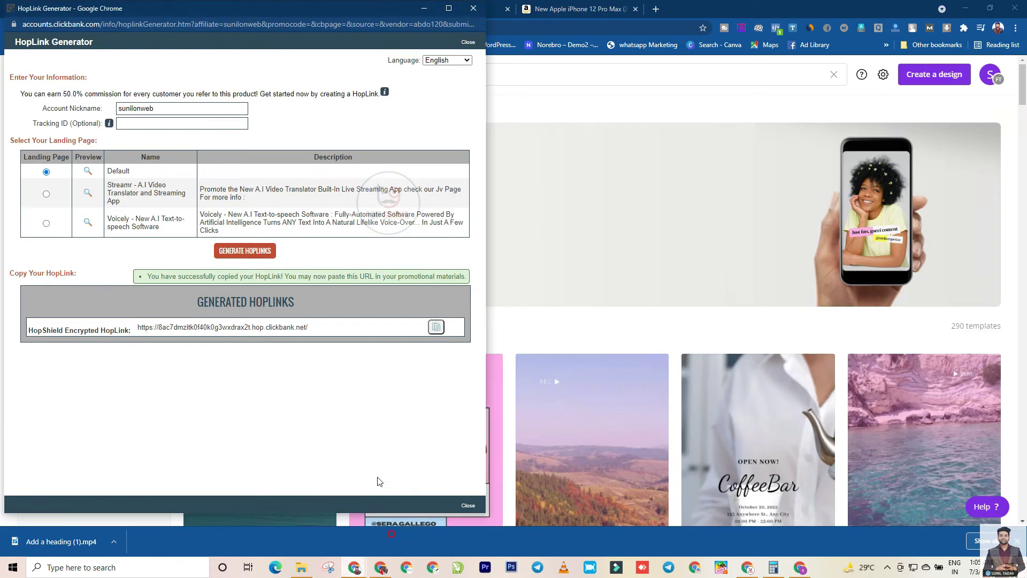
click(471, 8)
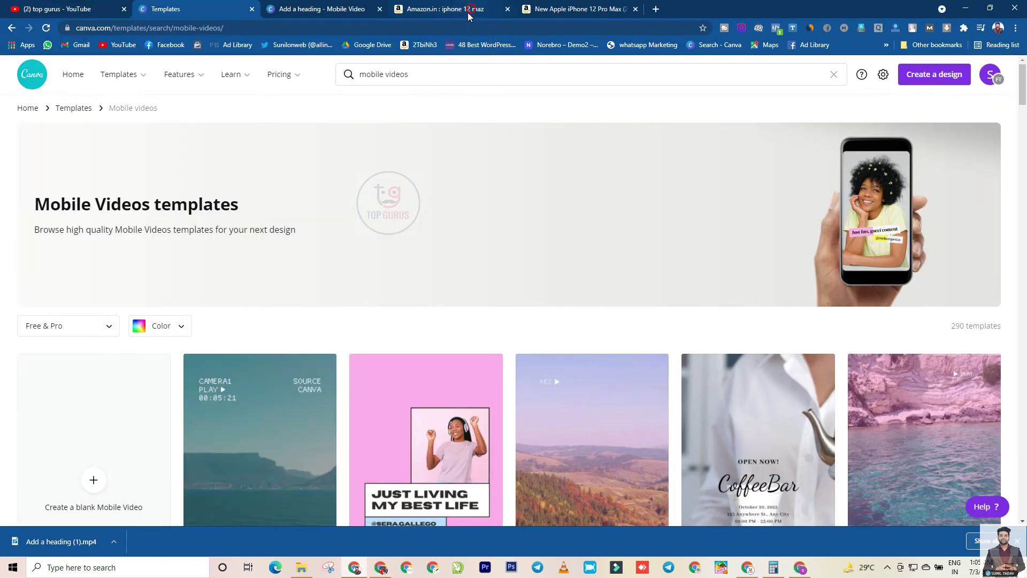
Step: Open the New Apple iPhone 12 Pro Max (256GB) - Pacific Blue from the Amazon results and generate its short affiliate text link
click(434, 6)
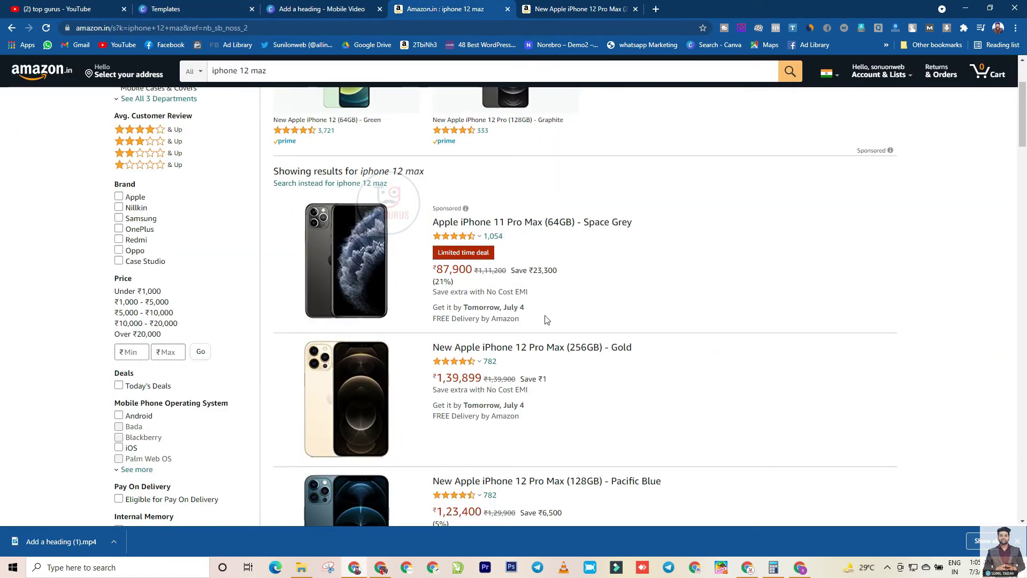
drag(1023, 140, 1023, 191)
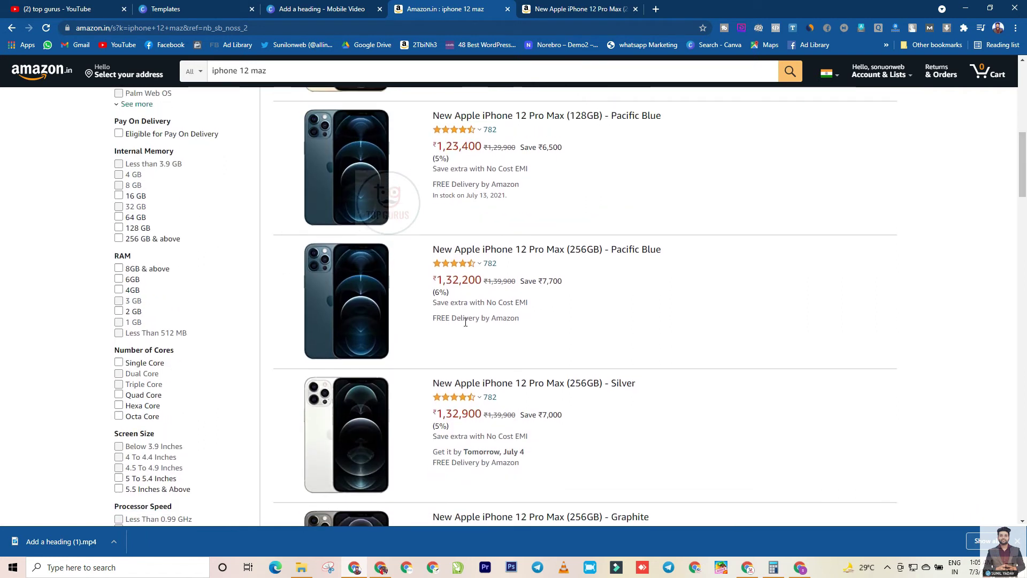
click(387, 337)
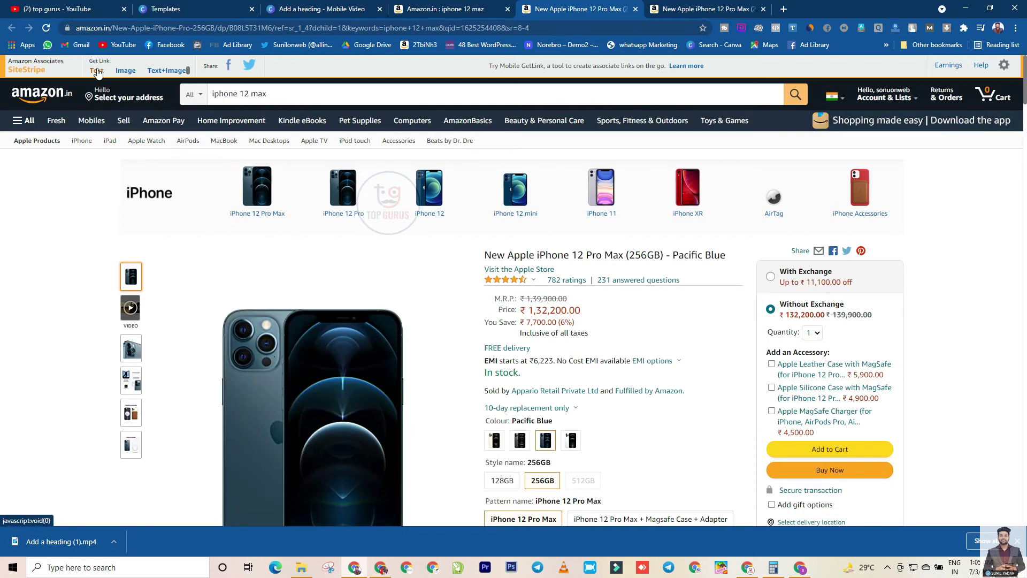
click(97, 71)
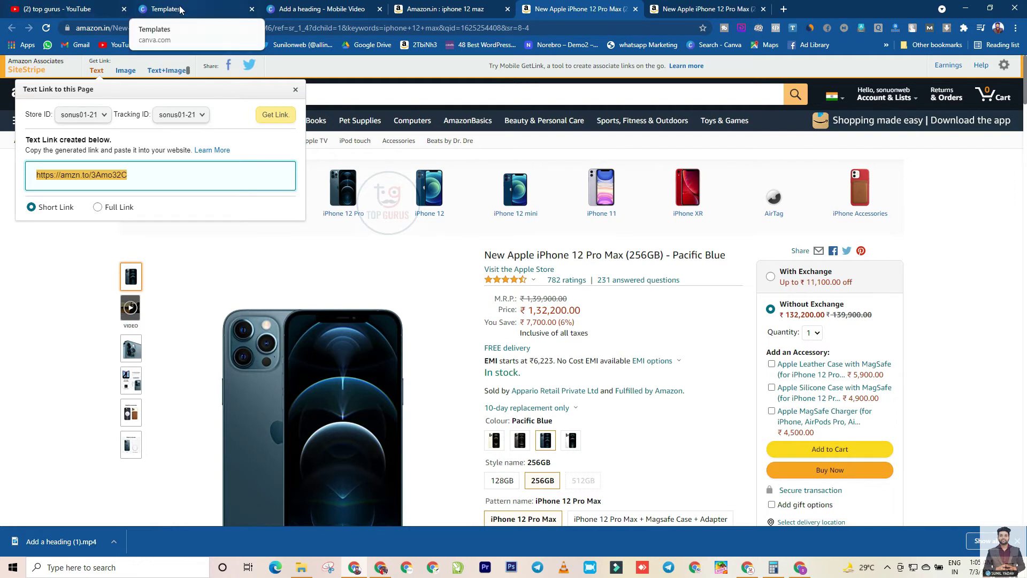
Step: Dismiss the download confirmation in the Canva mobile video design and switch to the YouTube Studio window
click(295, 7)
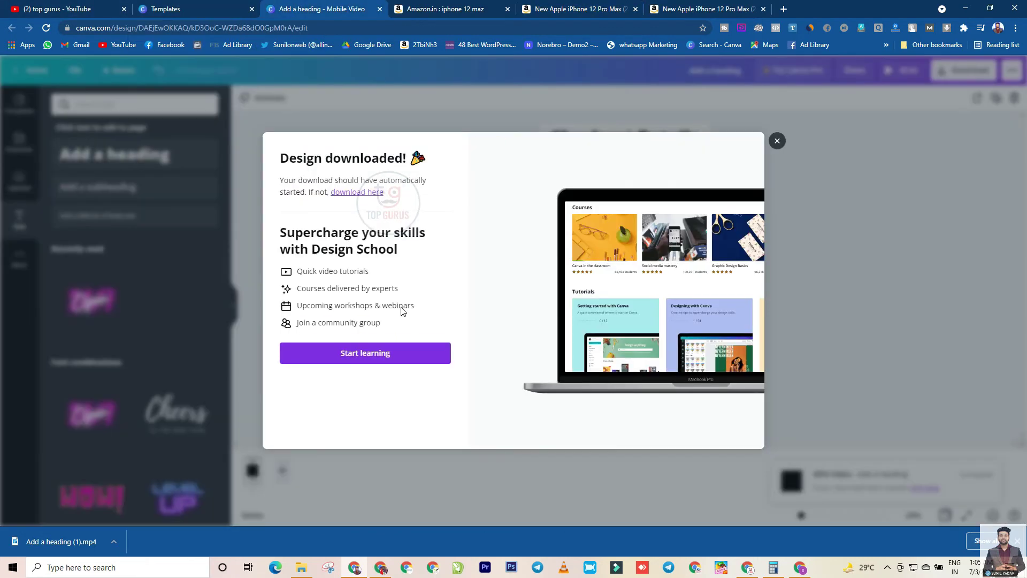
click(777, 141)
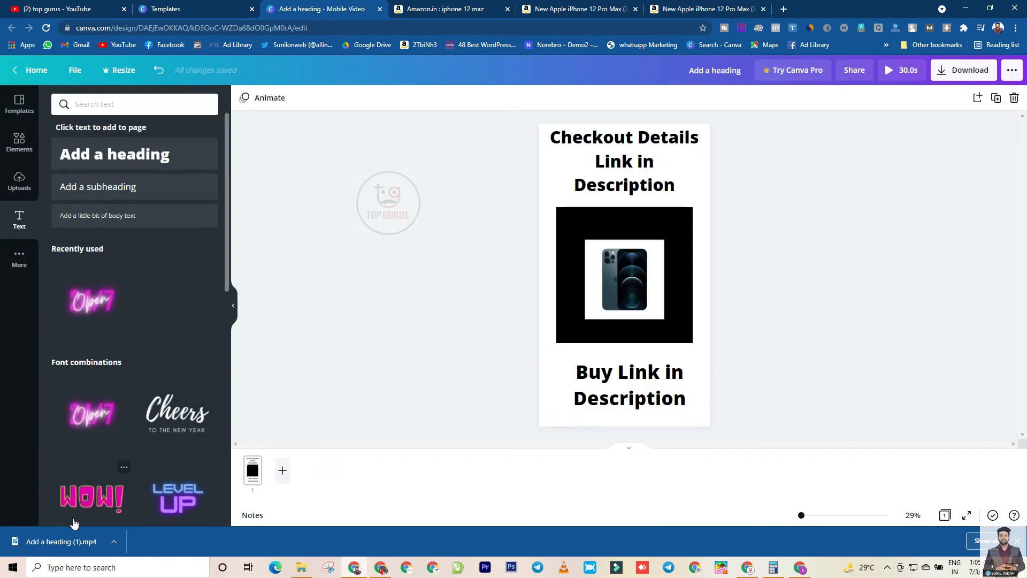
key(alt+Tab)
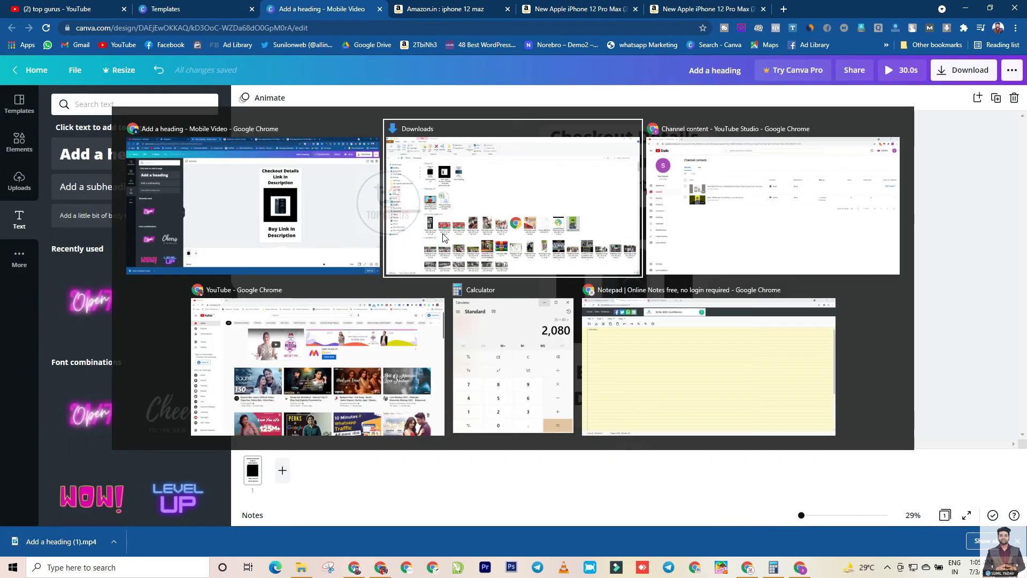
key(alt+Tab)
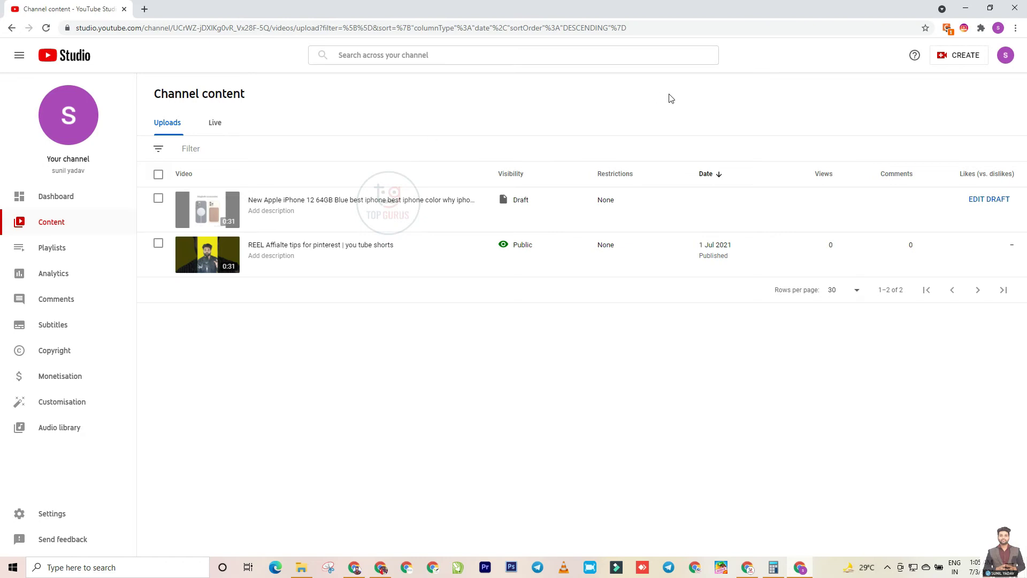
Step: Upload the video file "Add a heading (1)" from the Downloads folder to the channel
click(964, 60)
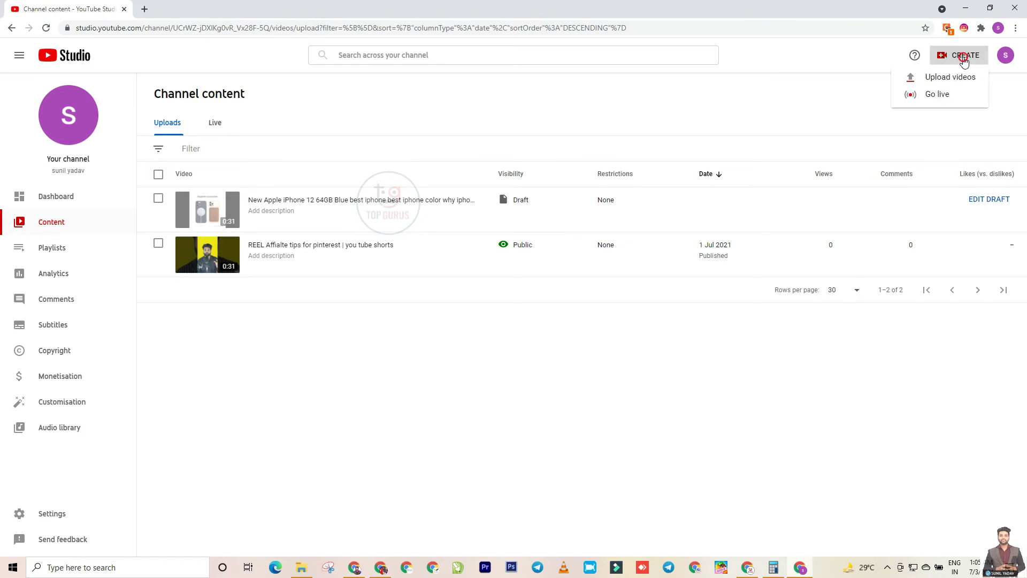
click(950, 78)
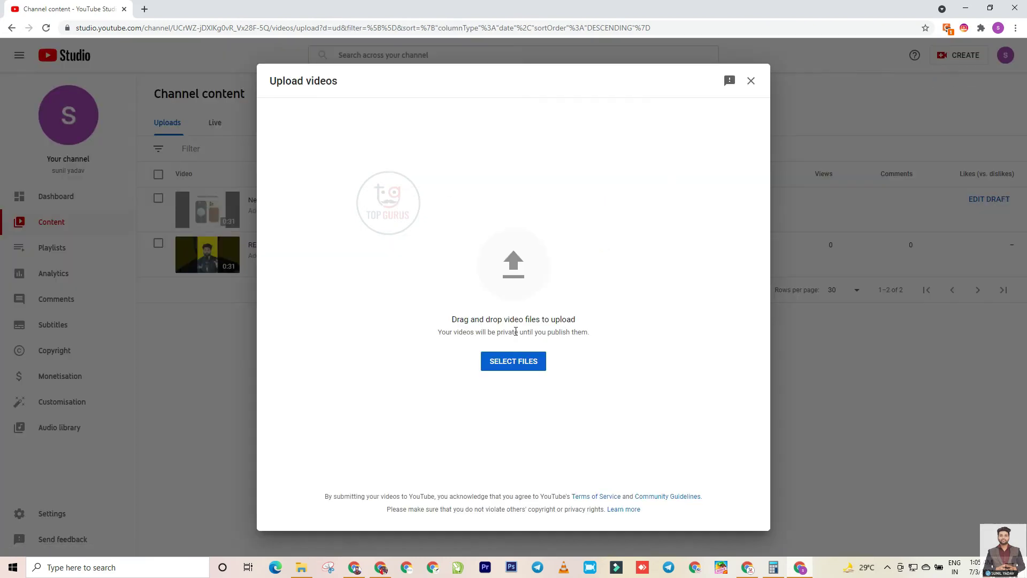
click(515, 364)
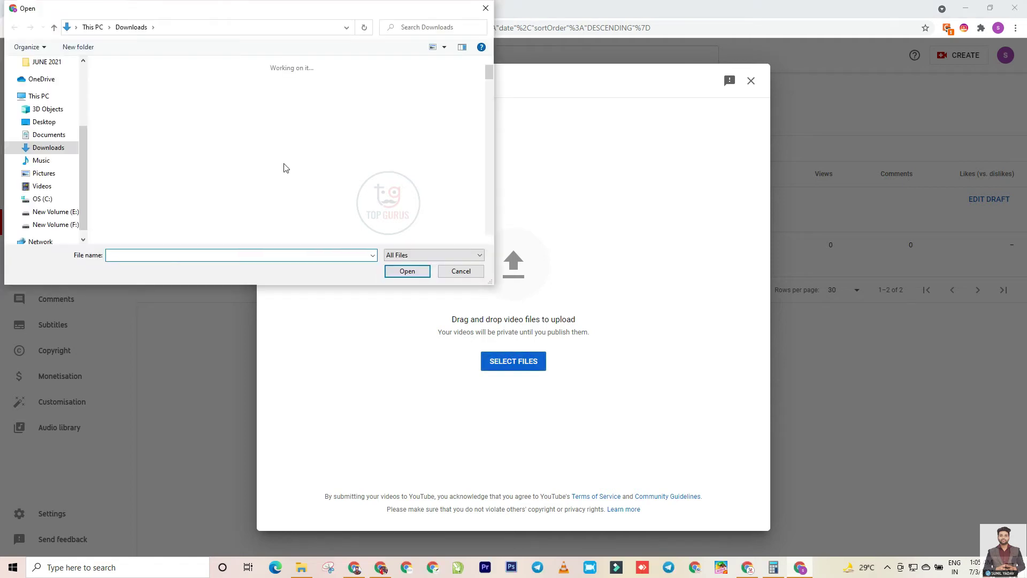
click(143, 124)
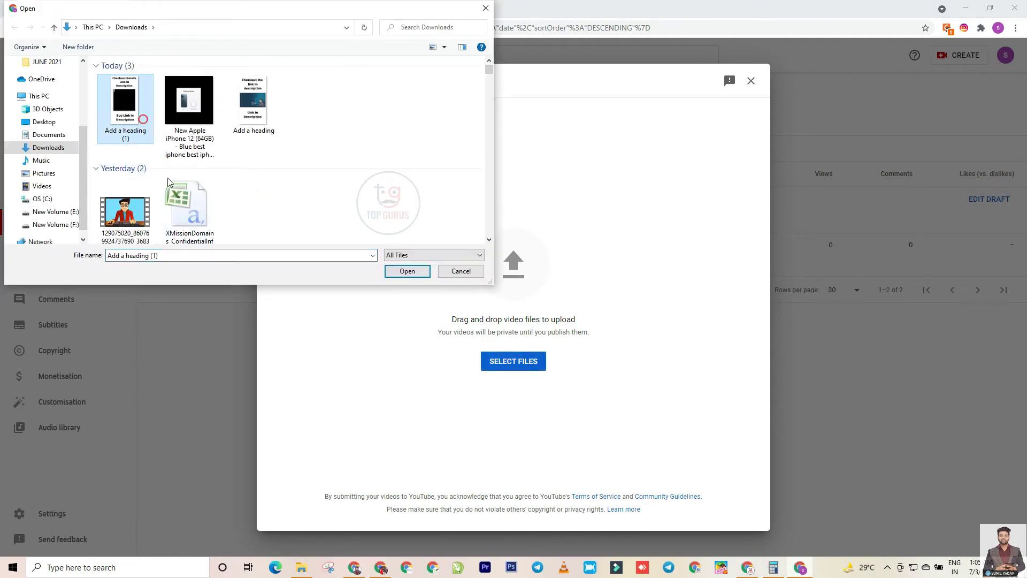
click(404, 272)
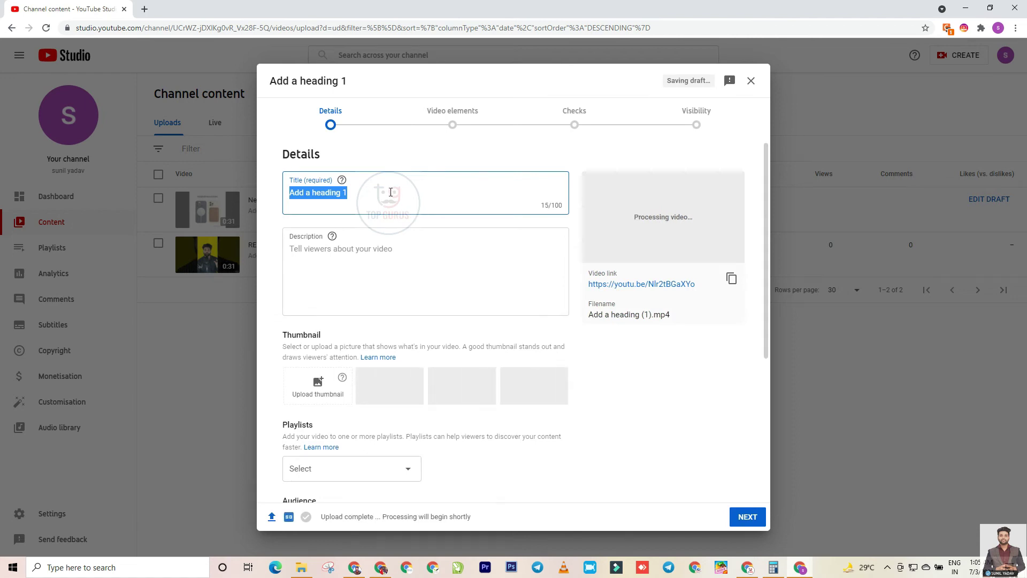
Step: Replace the default video title with "#short | Iphone 12 pro max"
key(BackSpace)
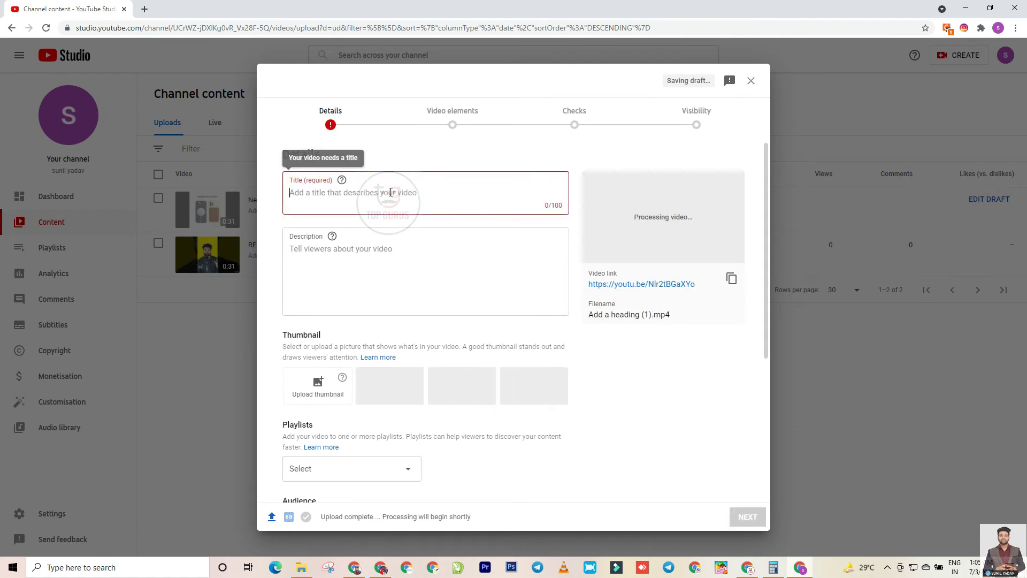
text(#sh)
text(oe)
text(rt)
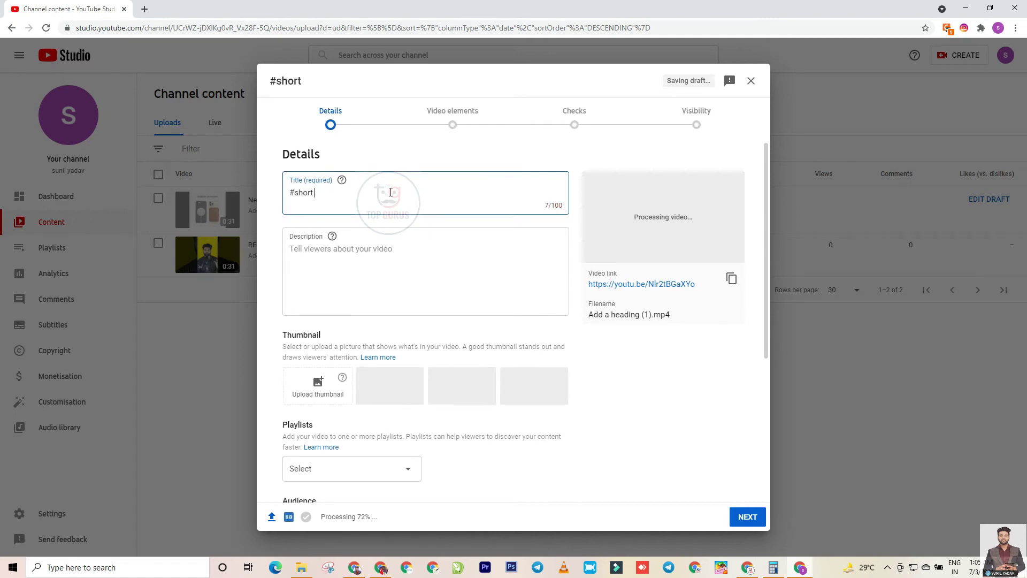
text( | )
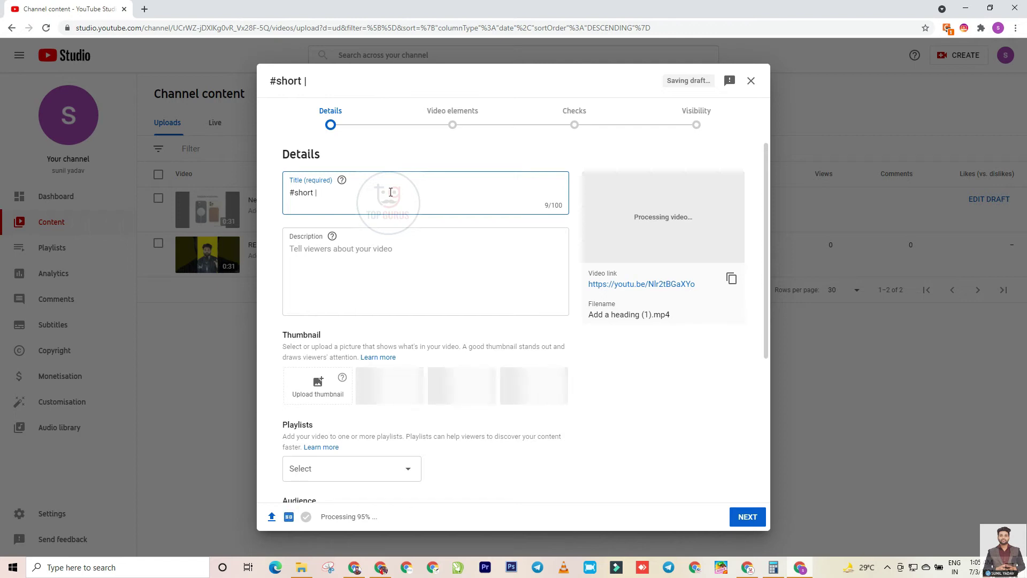
text(Iphone 12 pro max cam)
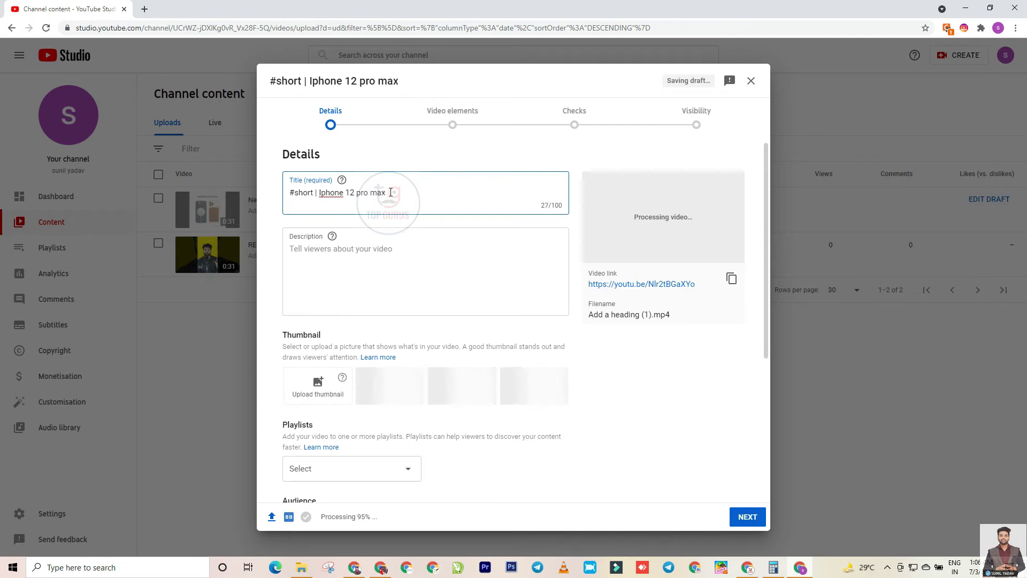
key(BackSpace)
key(BackSpace)
key(BackSpace)
Step: Append "| best camera phone |" to the video title
text(| best camara)
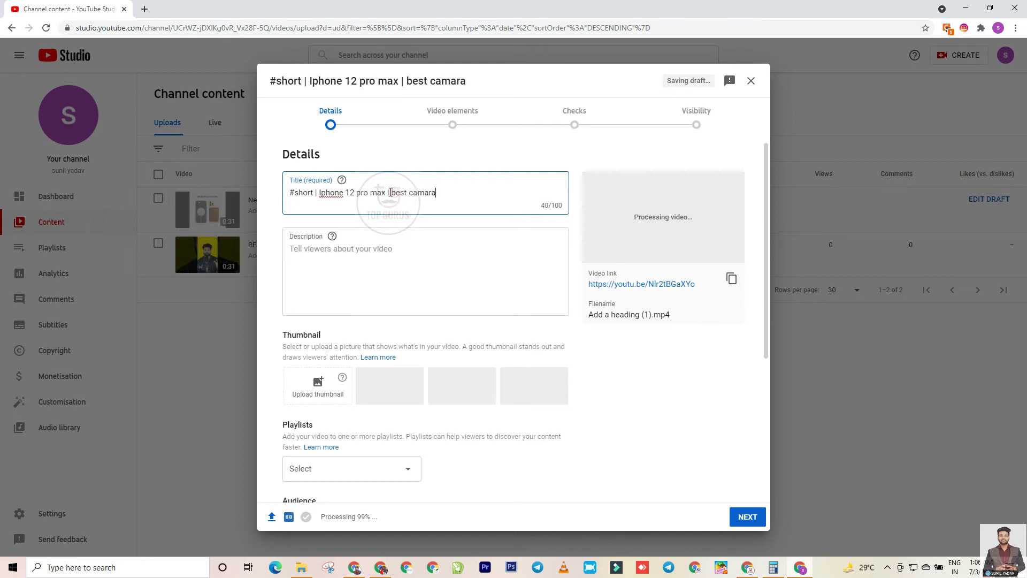
key(BackSpace)
key(BackSpace)
key(BackSpace)
key(BackSpace)
text(era ph)
key(BackSpace)
key(BackSpace)
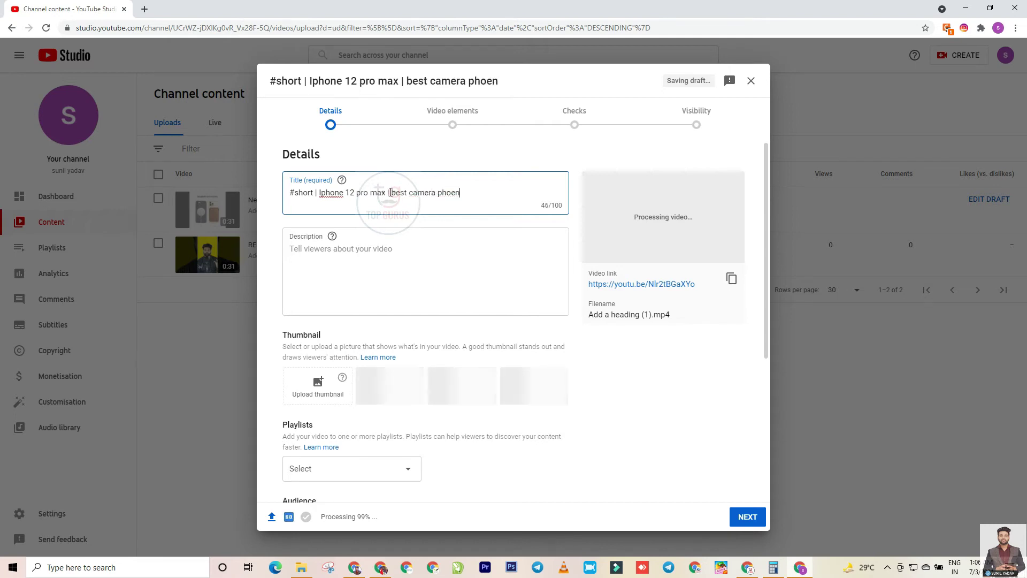
text(ne |)
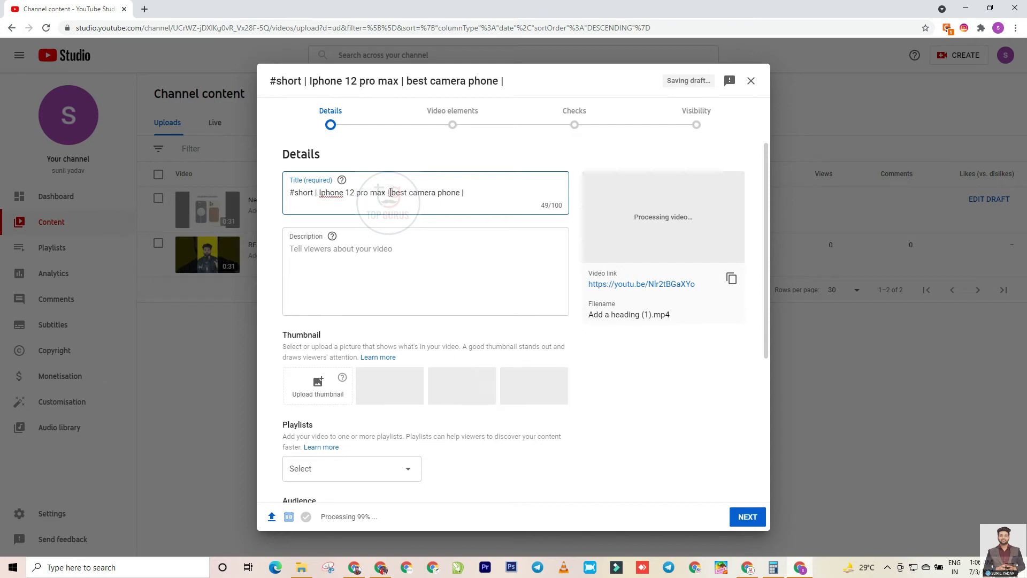
Step: Append "iphone details" to the title and change its opening hashtag to "#shorts"
text( wh)
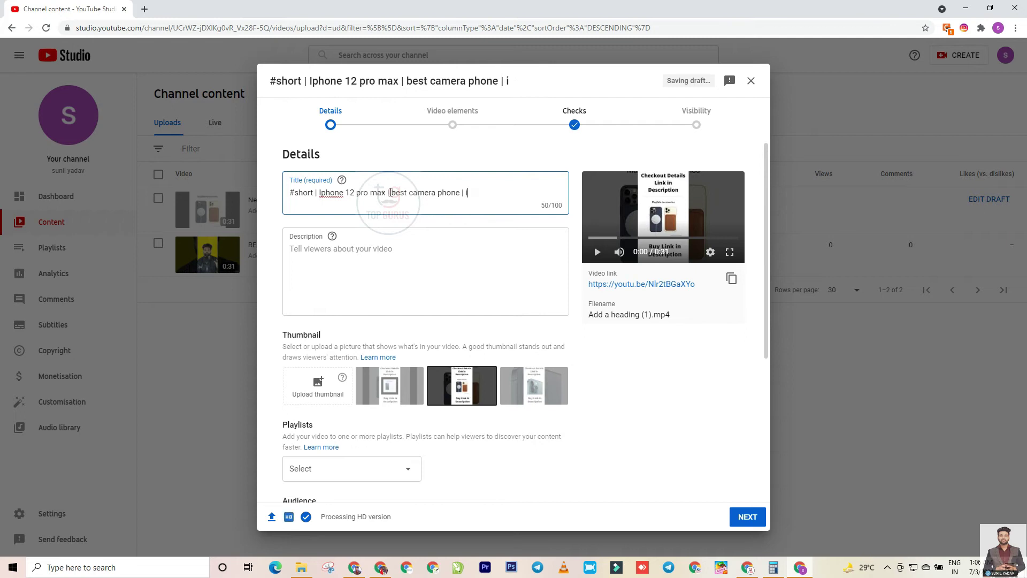
text(phone details)
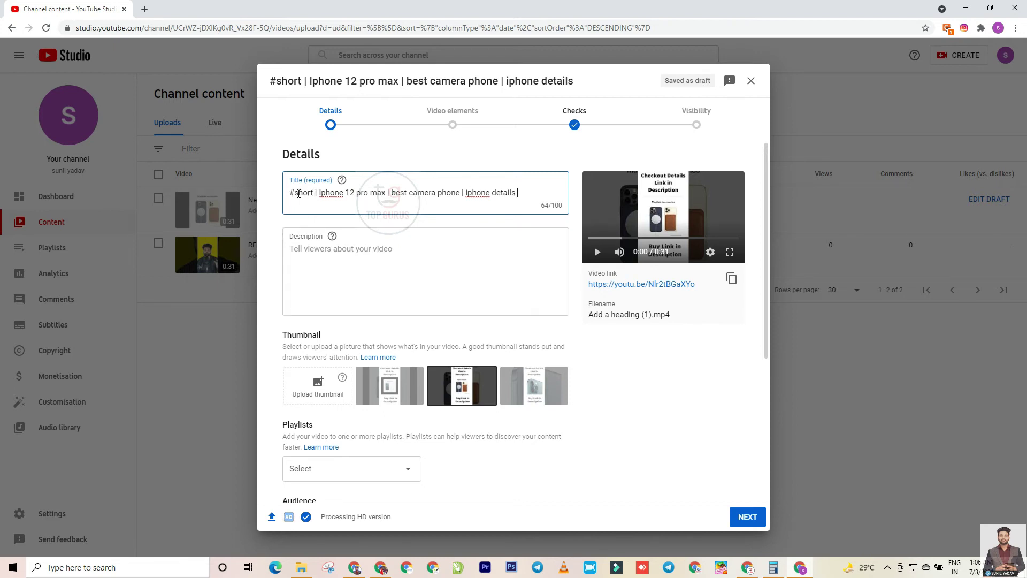
click(314, 193)
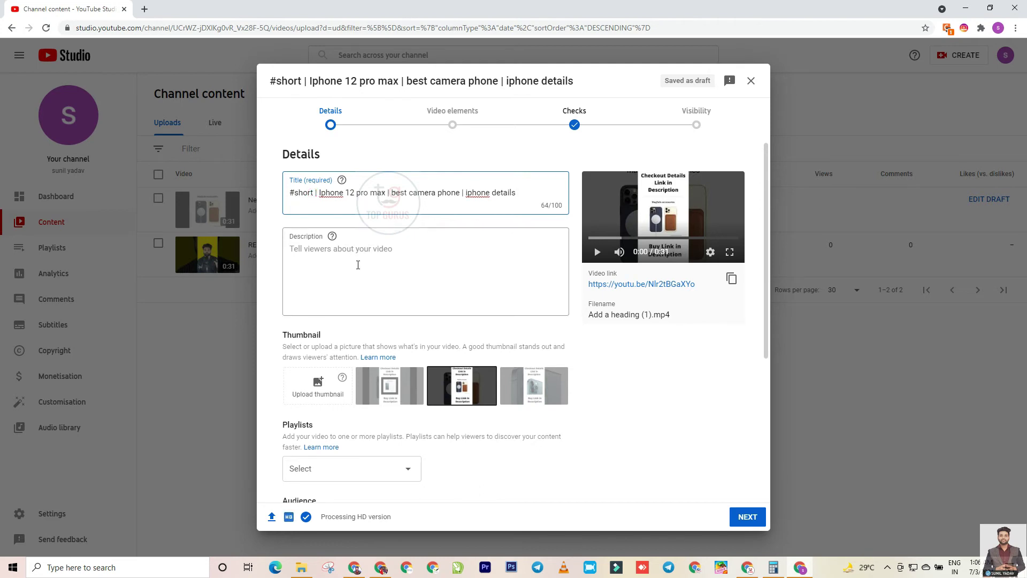
text(s)
click(322, 243)
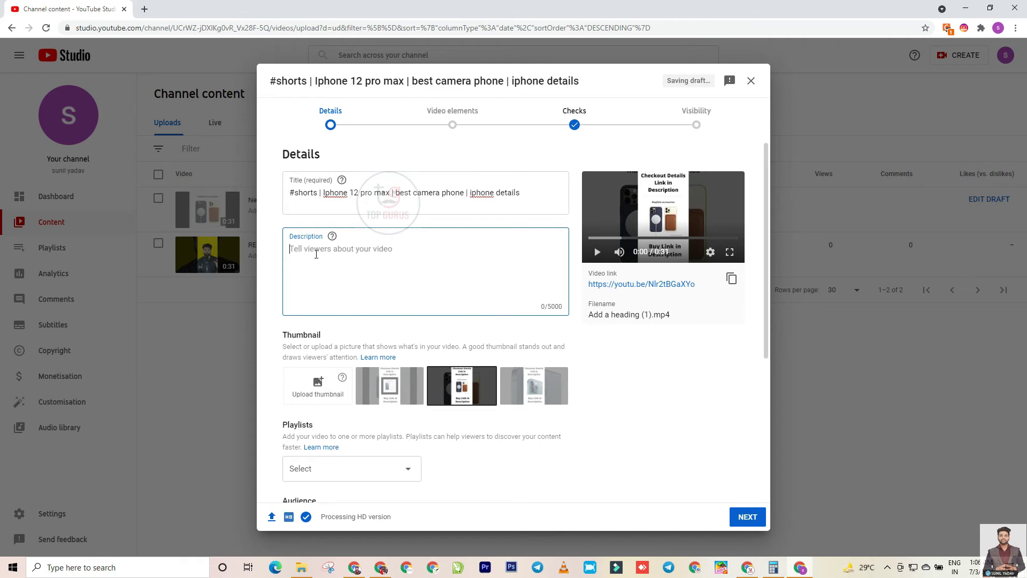
key(alt+Tab)
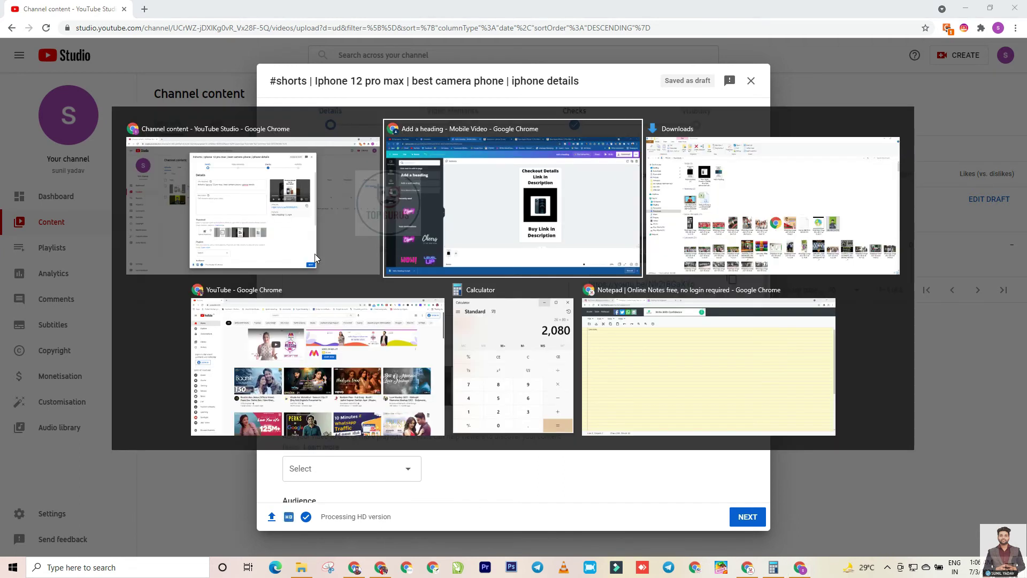
click(308, 256)
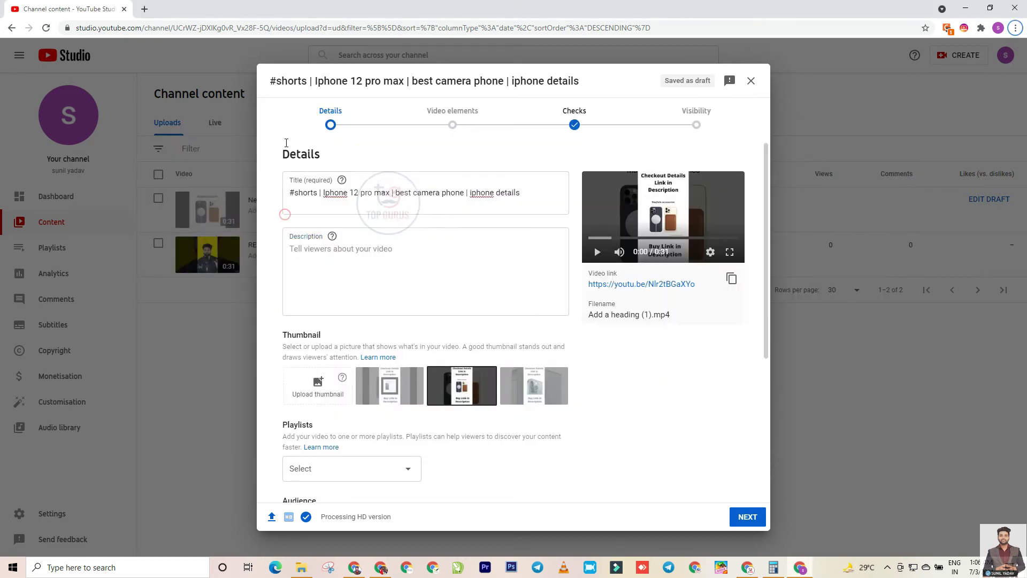
click(307, 256)
text(Want to b)
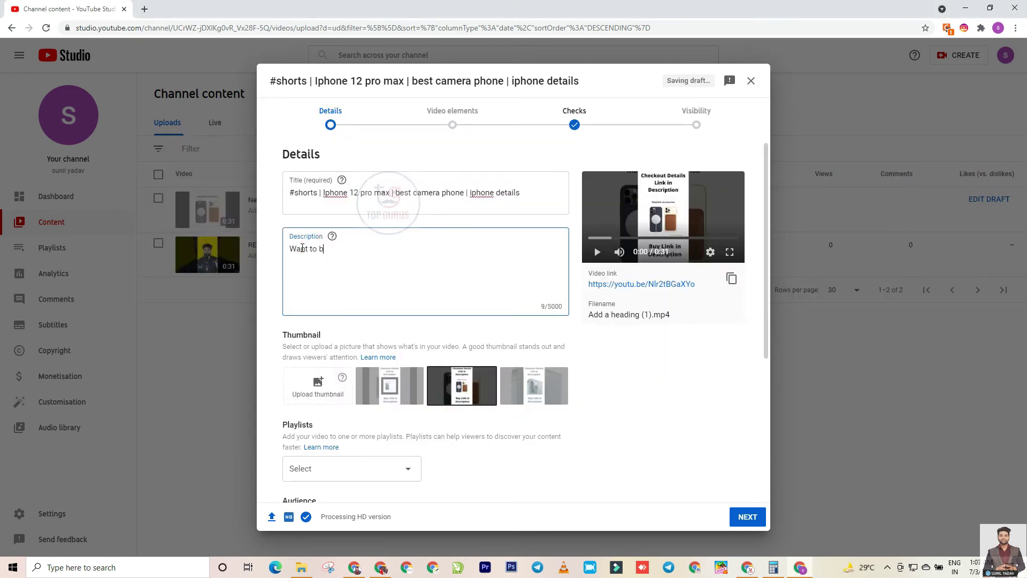
text(ut this )
text(hone)
key(BackSpace)
key(BackSpace)
key(BackSpace)
key(BackSpace)
text(hone click thielink below)
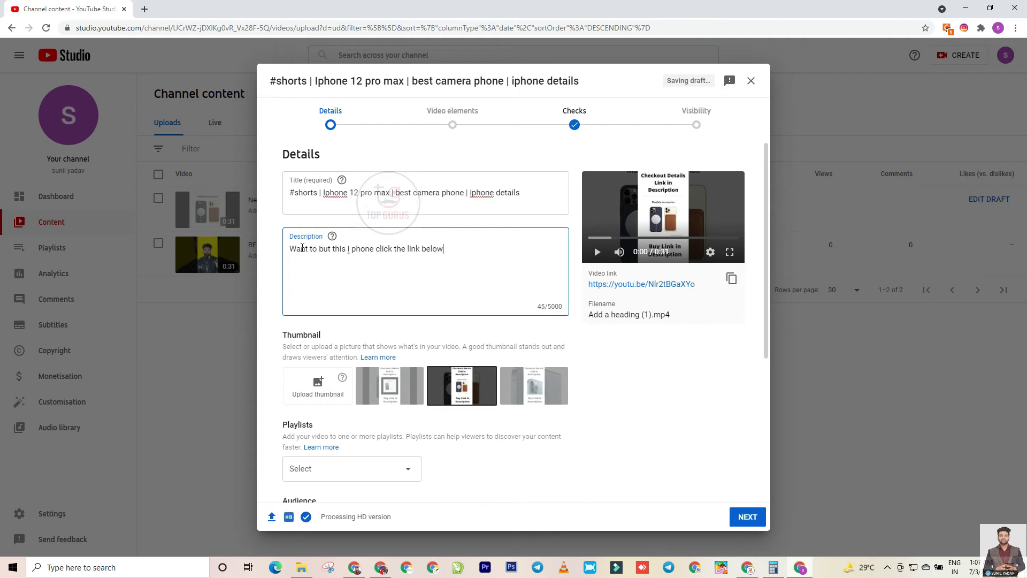
text(https://amzn.to/3Amo32C)
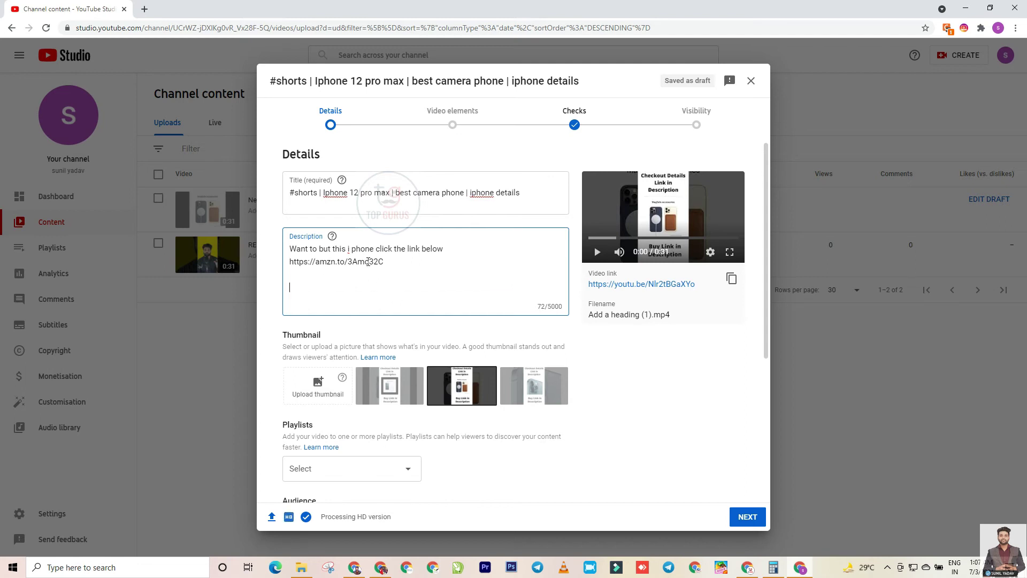
Step: Copy the "About this item" feature list from the Gold iPhone 12 Pro Max (256GB) page on Amazon
key(alt+Tab)
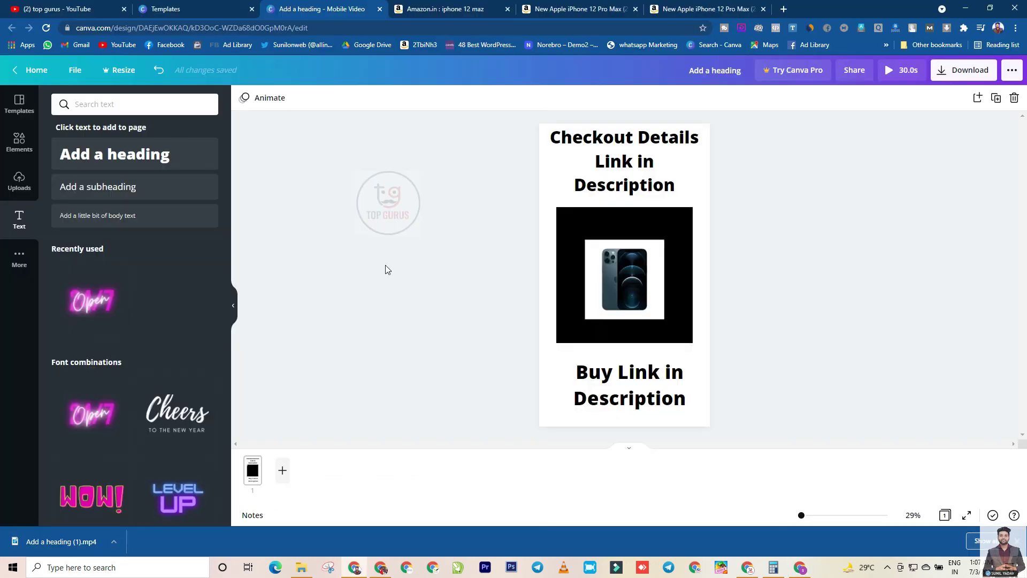
click(669, 9)
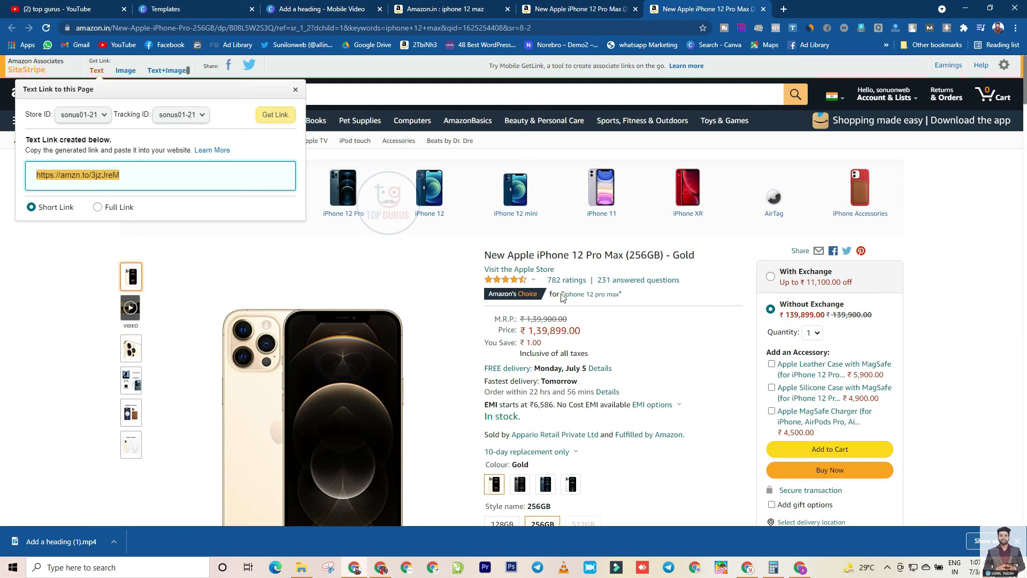
click(697, 375)
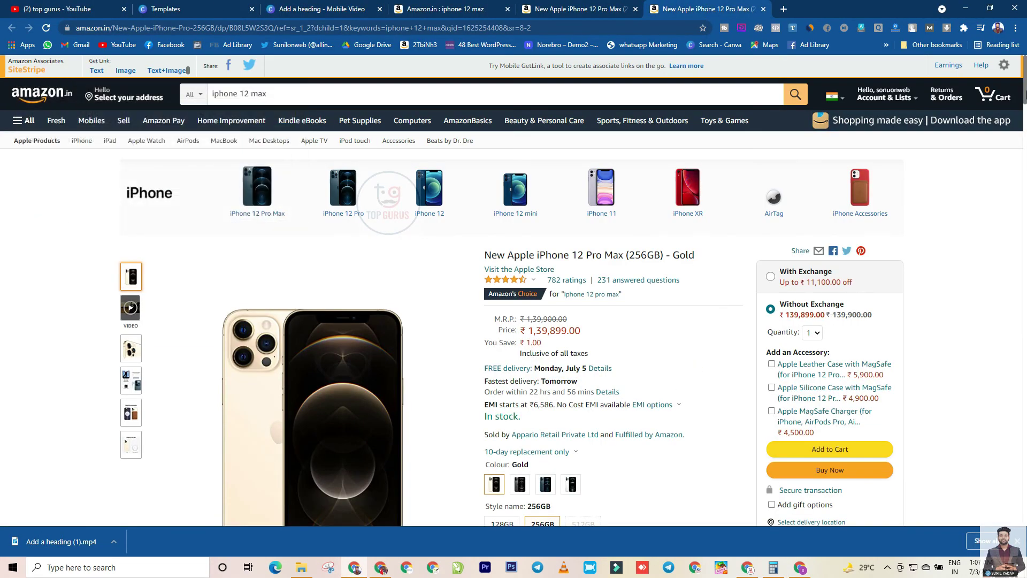
scroll(692, 342, down, 8)
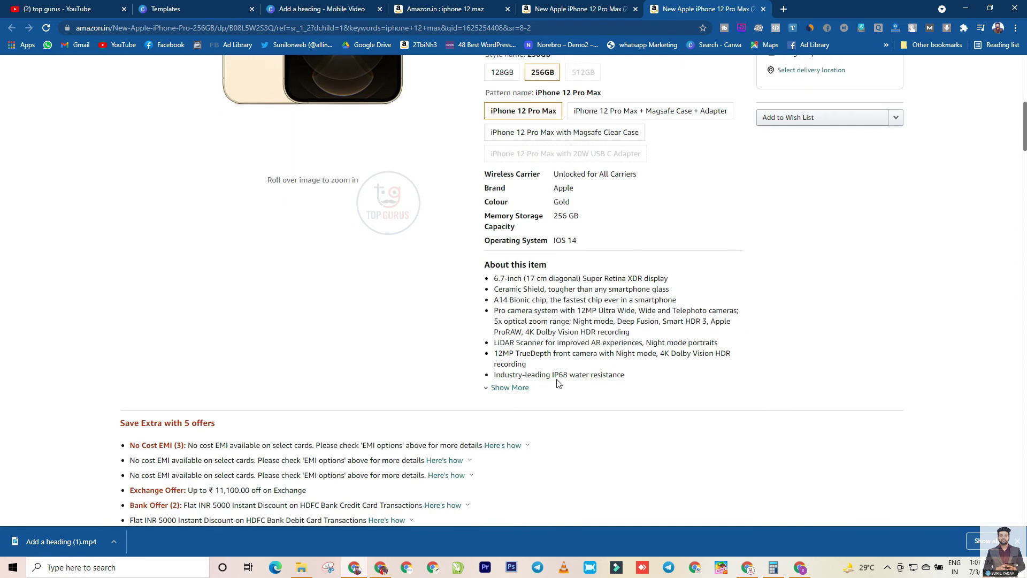
drag(625, 374, 479, 273)
key(ctrl+c)
Step: Return to YouTube Studio and paste the copied feature list below the affiliate link, leaving a blank line after it
key(alt+Tab)
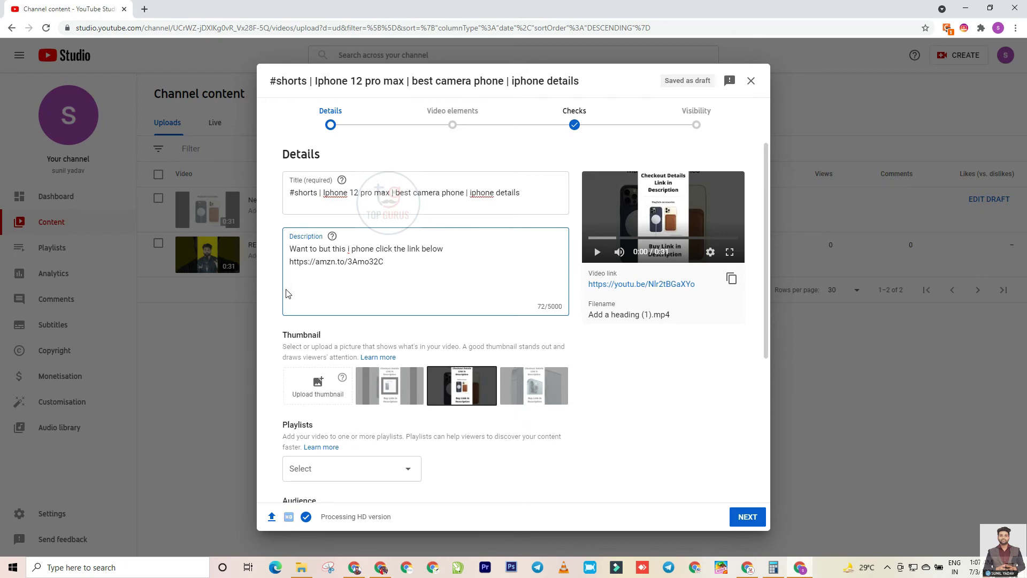
key(ctrl+v)
key(Return)
key(Return)
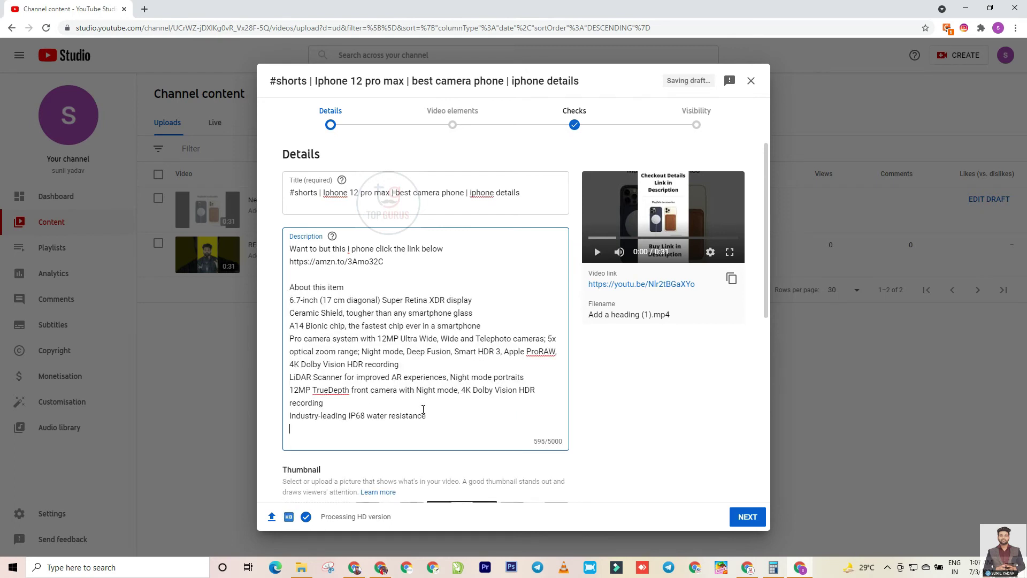
Step: Add the hashtags "#ipone #iphone12promax" at the end of the video description
text(#iphon)
key(BackSpace)
key(BackSpace)
key(BackSpace)
key(BackSpace)
text(pone #ip)
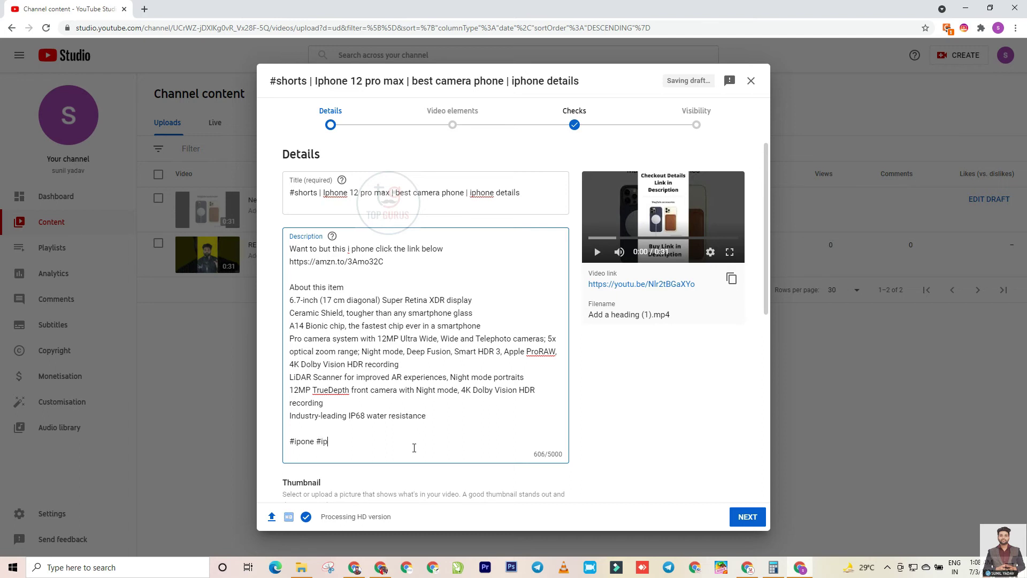
text(hone 1)
key(BackSpace)
key(BackSpace)
key(BackSpace)
text(12promax)
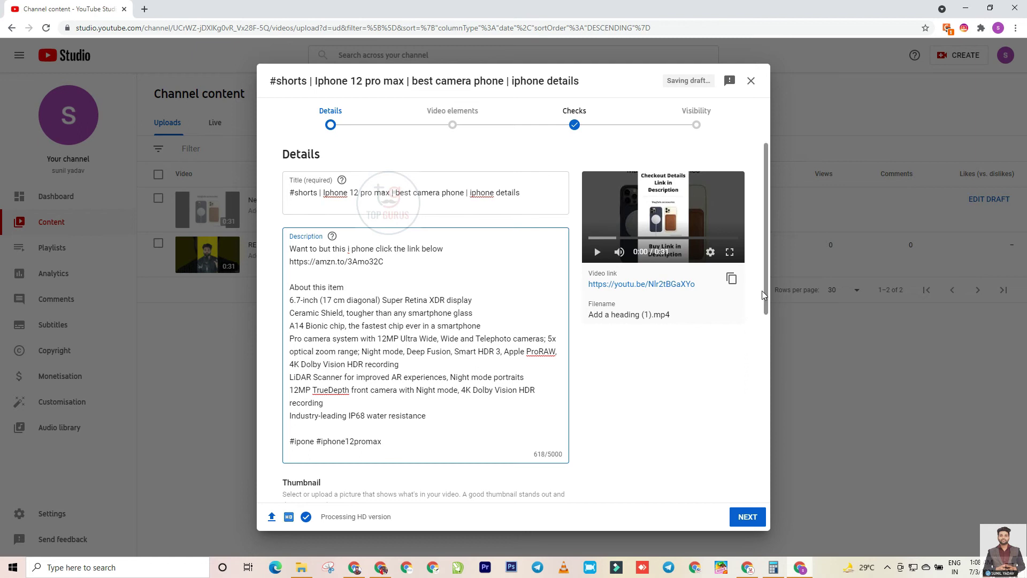
Step: Set the video's audience to "No, it's not Made for Kids"
drag(766, 294, 762, 387)
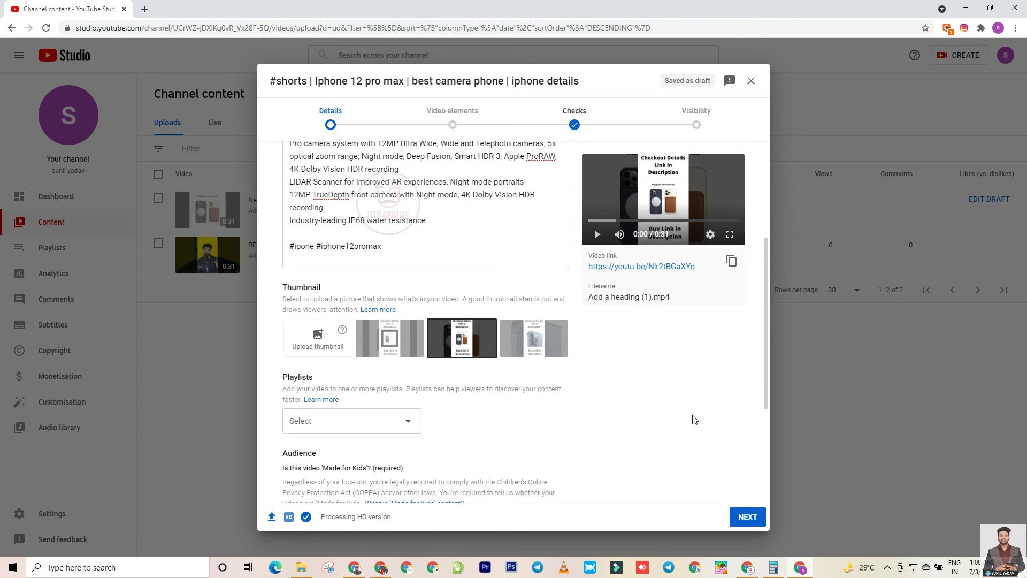
drag(769, 368, 760, 439)
click(289, 442)
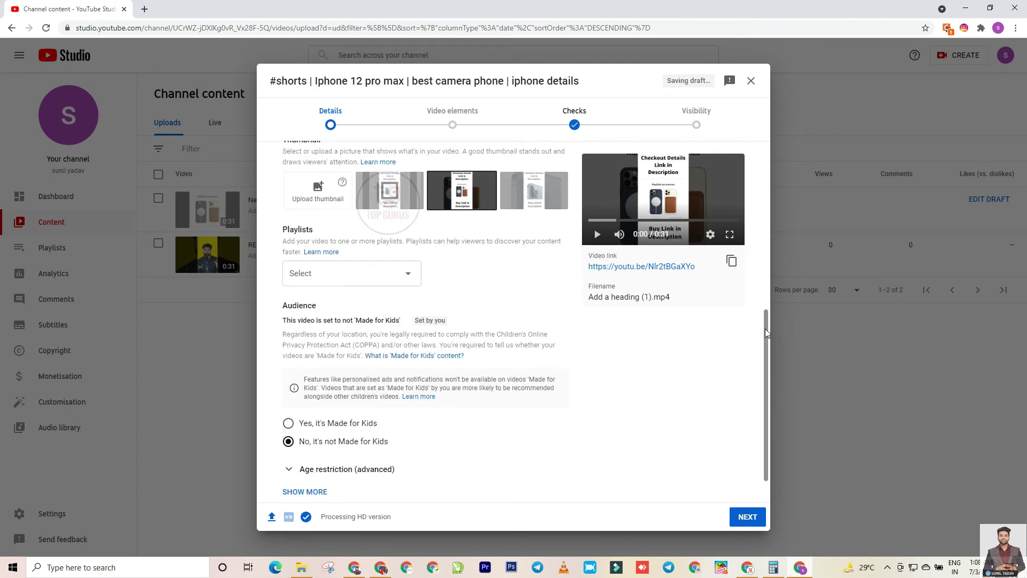
Step: Show the additional video settings and add the tags "i phone 12", "iphone12pro" and "ipone12promax"
drag(765, 328, 762, 384)
click(310, 454)
drag(765, 300, 762, 389)
click(380, 323)
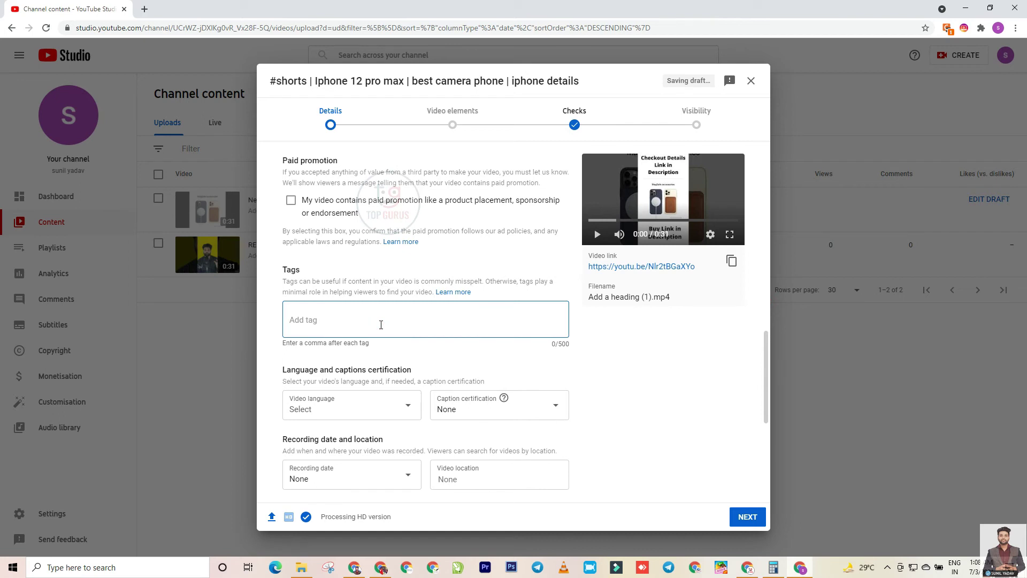
text(j jj)
text( phone )
text(12,)
text(ipho)
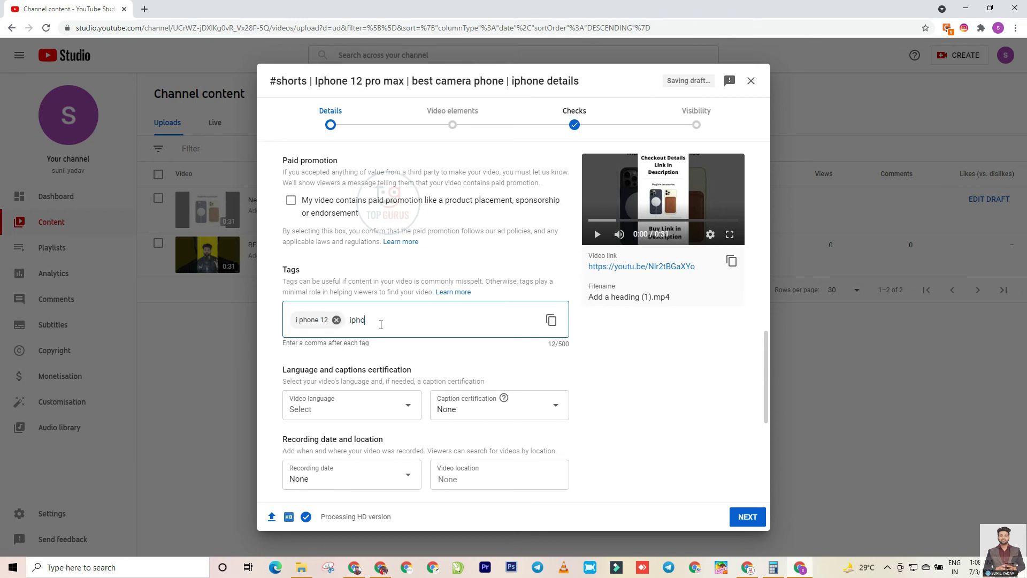
text(ne12pro)
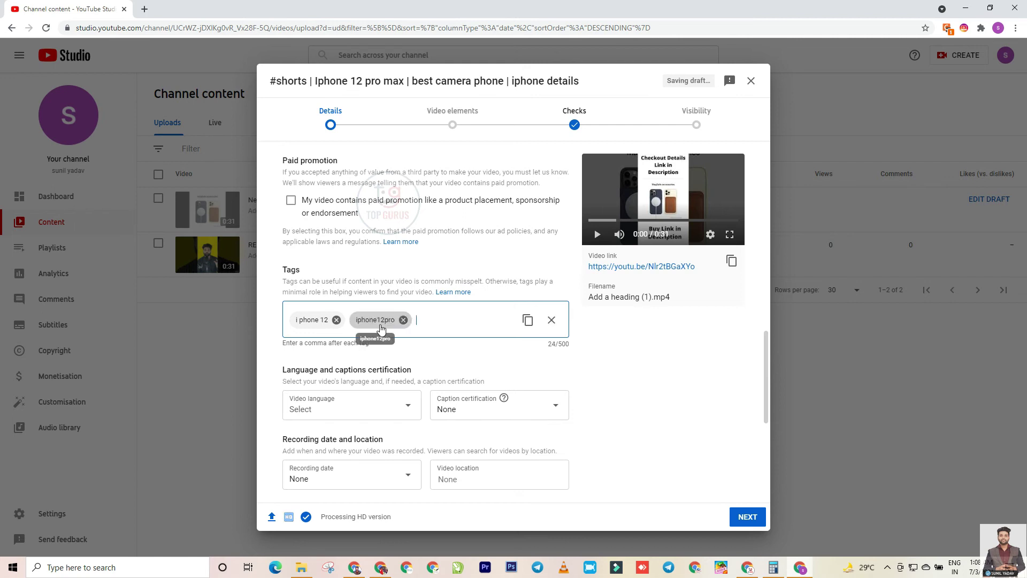
text(,ipone 12promax)
key(comma)
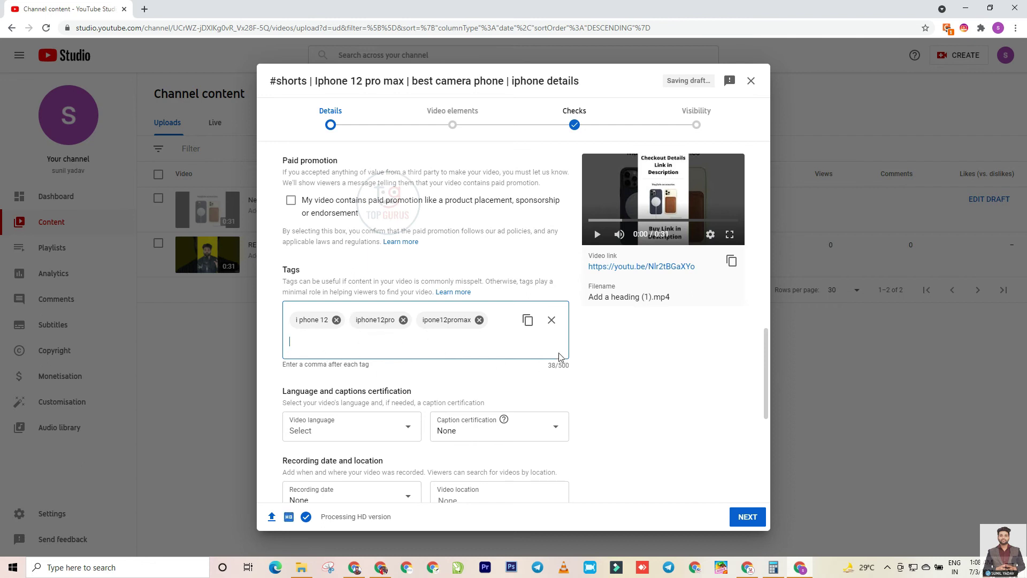
Step: Proceed through the remaining upload stages without changes and publish the video with its visibility set to Public
drag(766, 354, 765, 452)
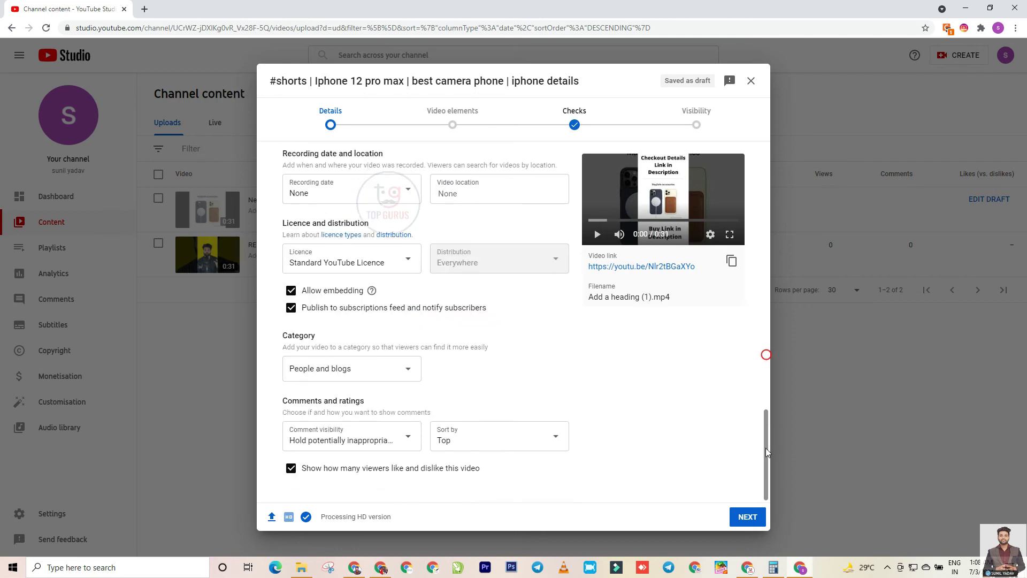
click(747, 516)
click(747, 517)
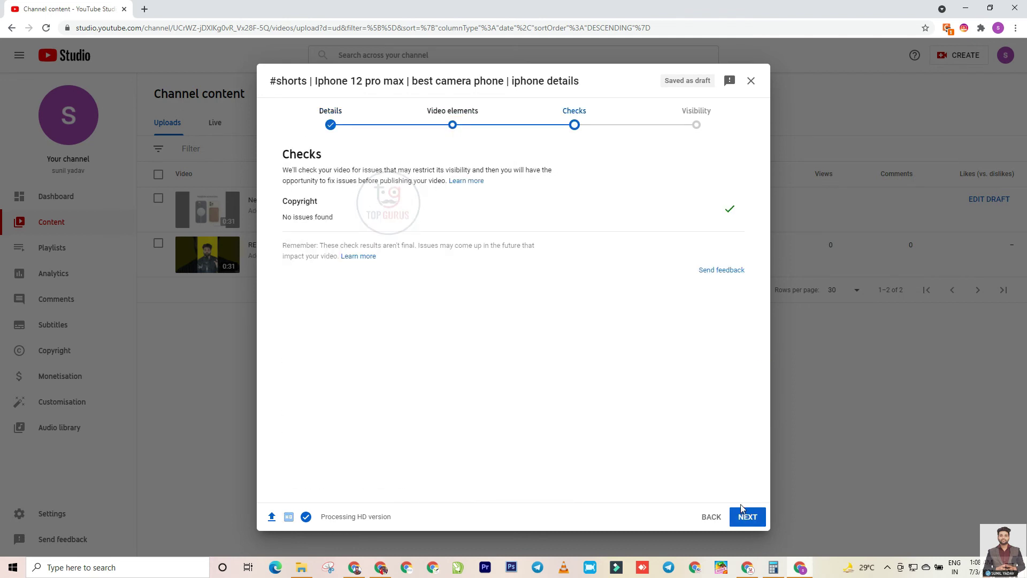
click(747, 516)
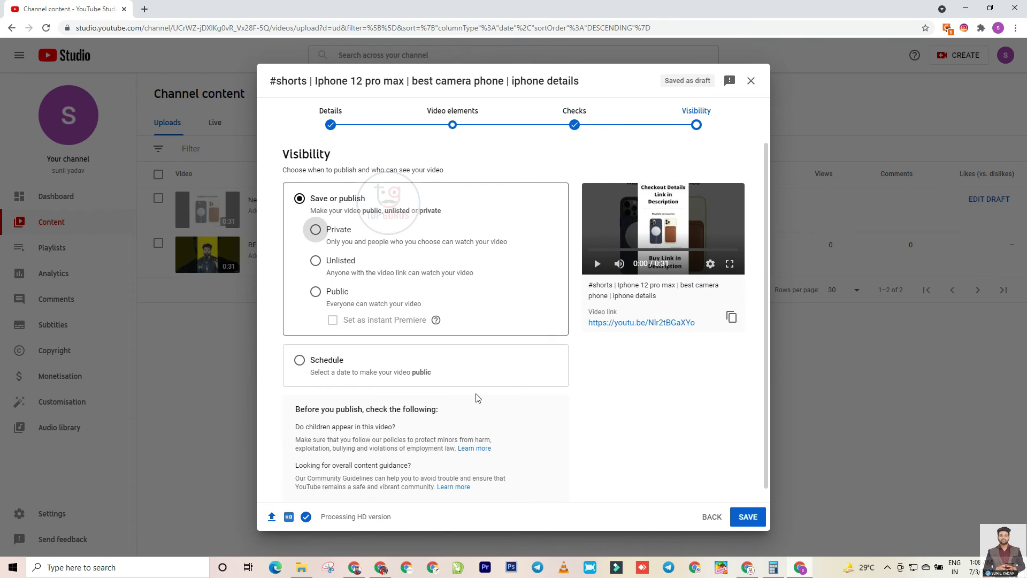
click(316, 291)
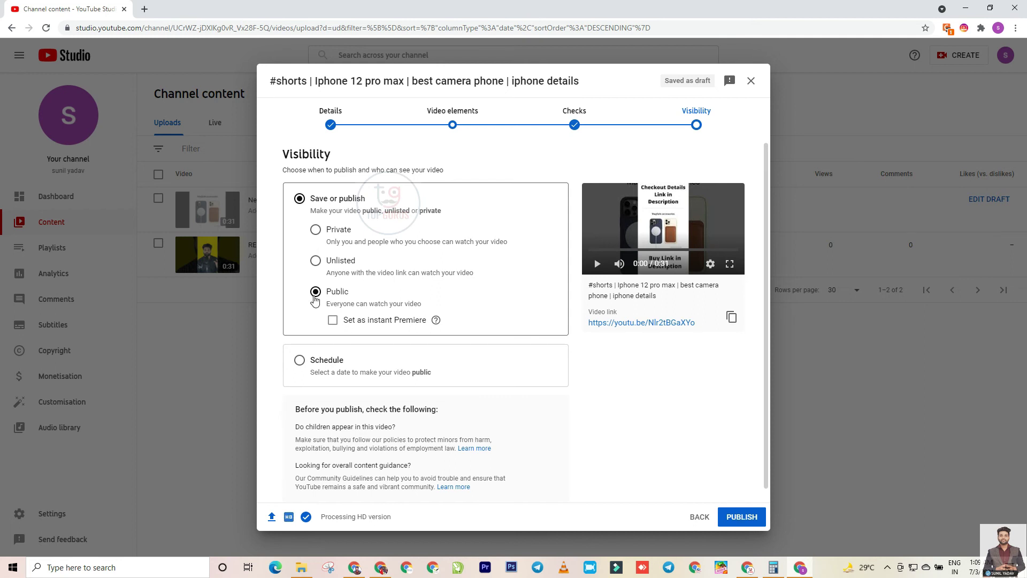
click(749, 517)
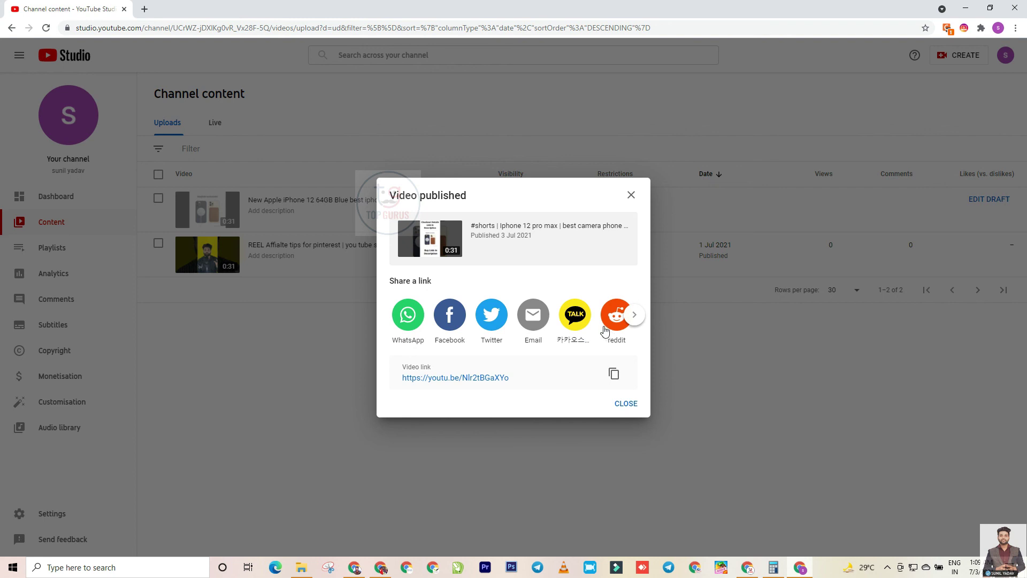
click(624, 404)
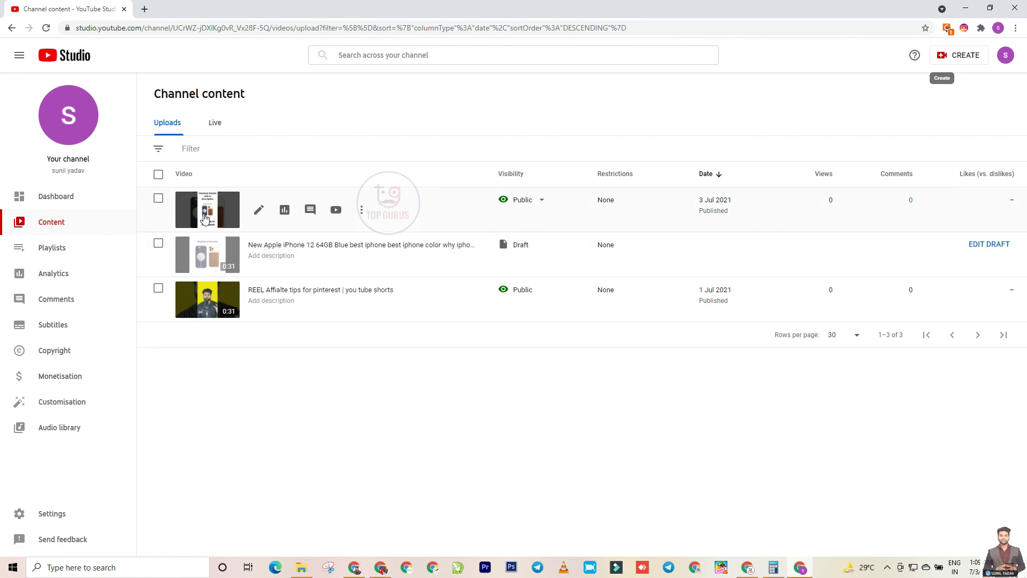
Step: Open the newly published video on its YouTube watch page, pause playback and expand the full description
click(217, 219)
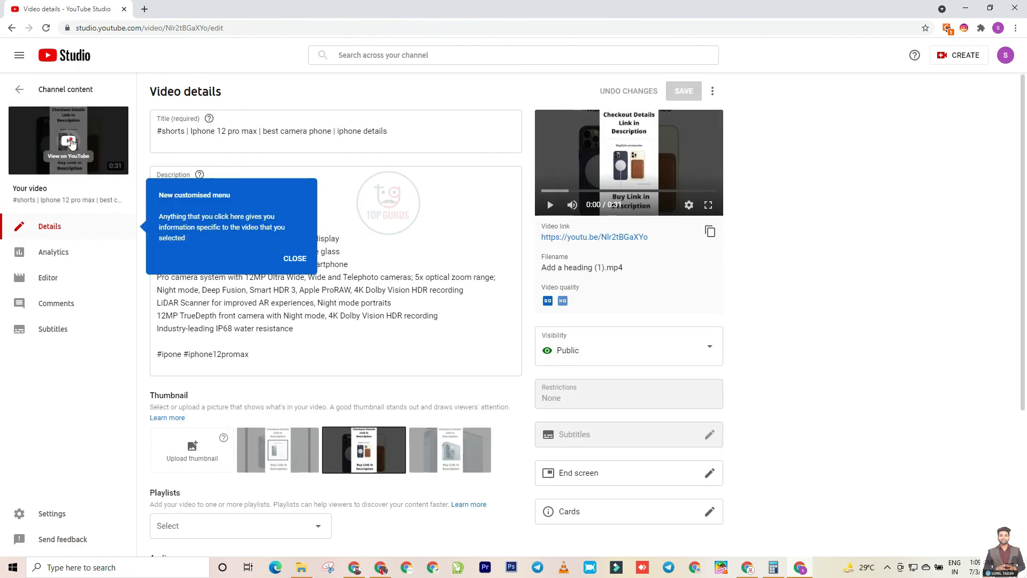
click(69, 140)
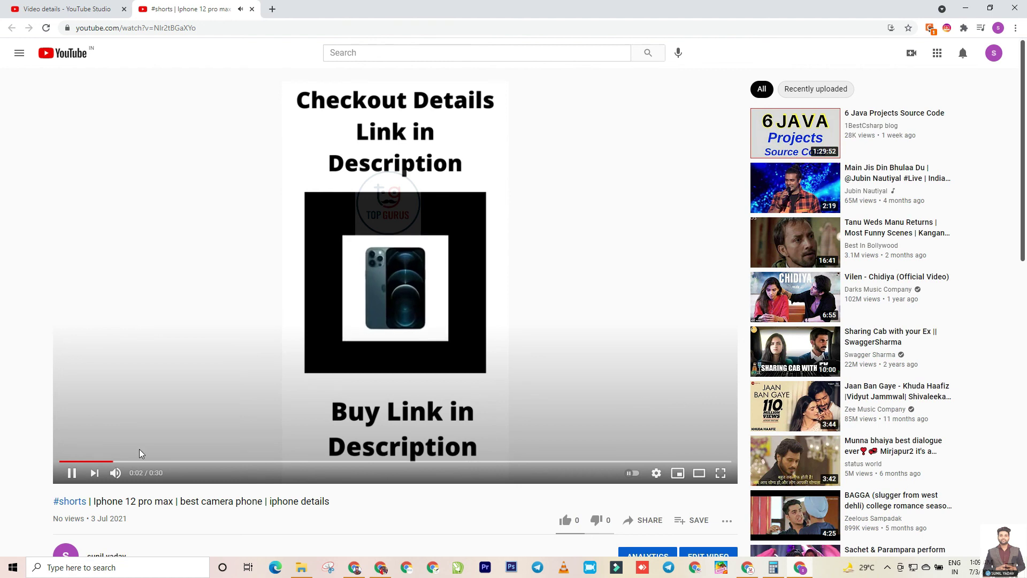
click(71, 474)
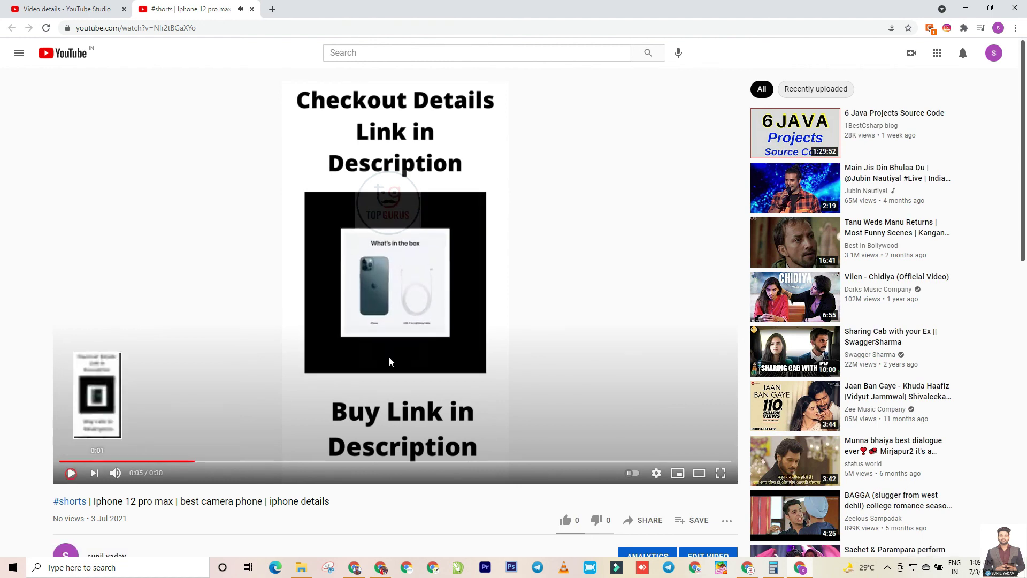
scroll(374, 321, down, 3)
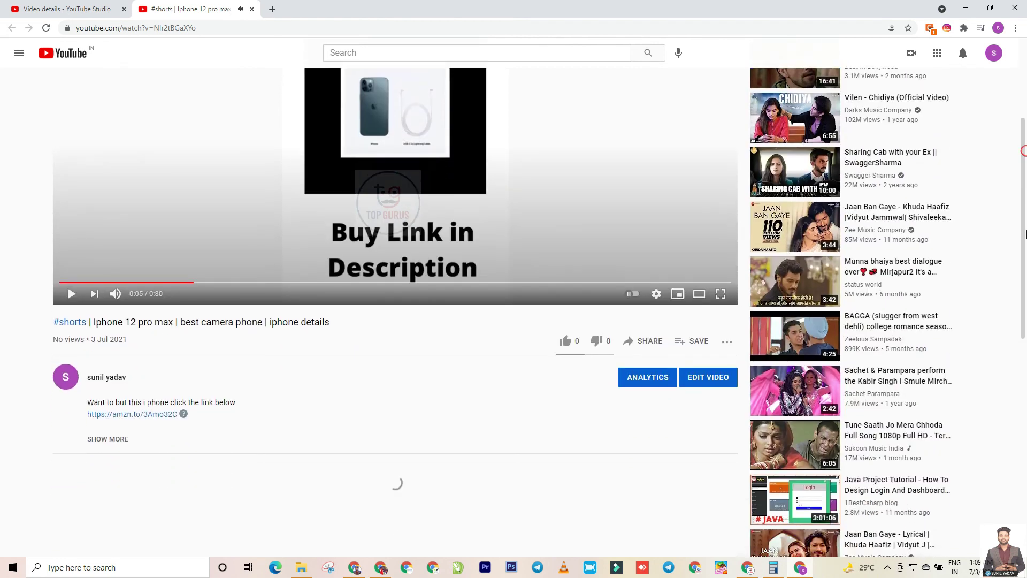
click(111, 436)
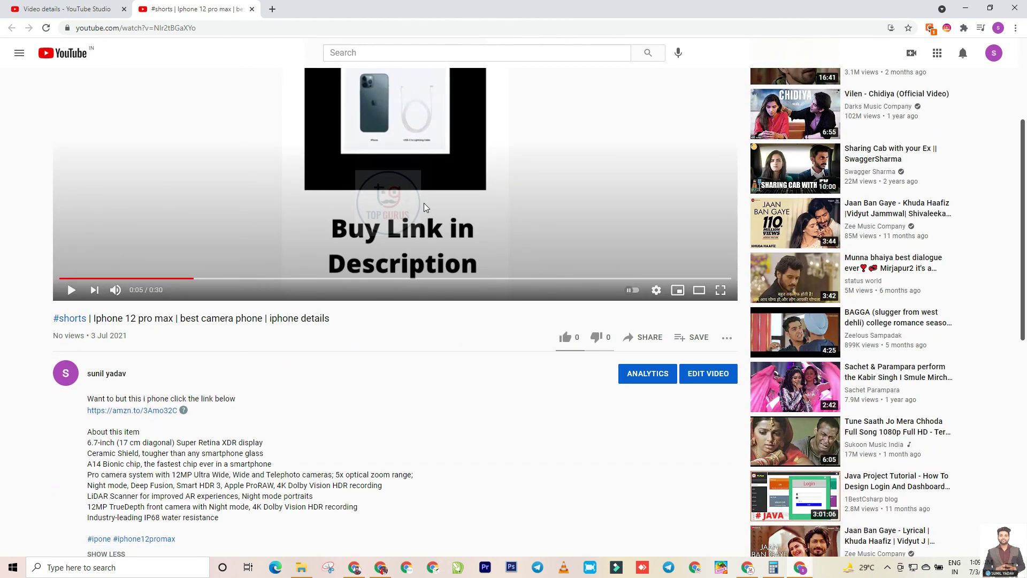
Step: Test the description's affiliate link through to Amazon's Buy Now checkout, and return to the video's watch page
click(137, 413)
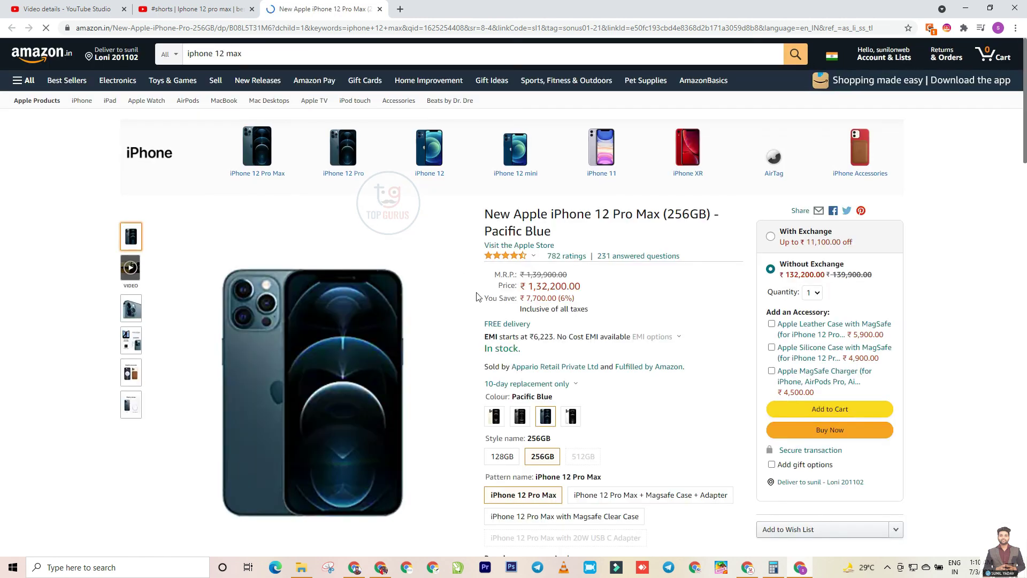
click(848, 433)
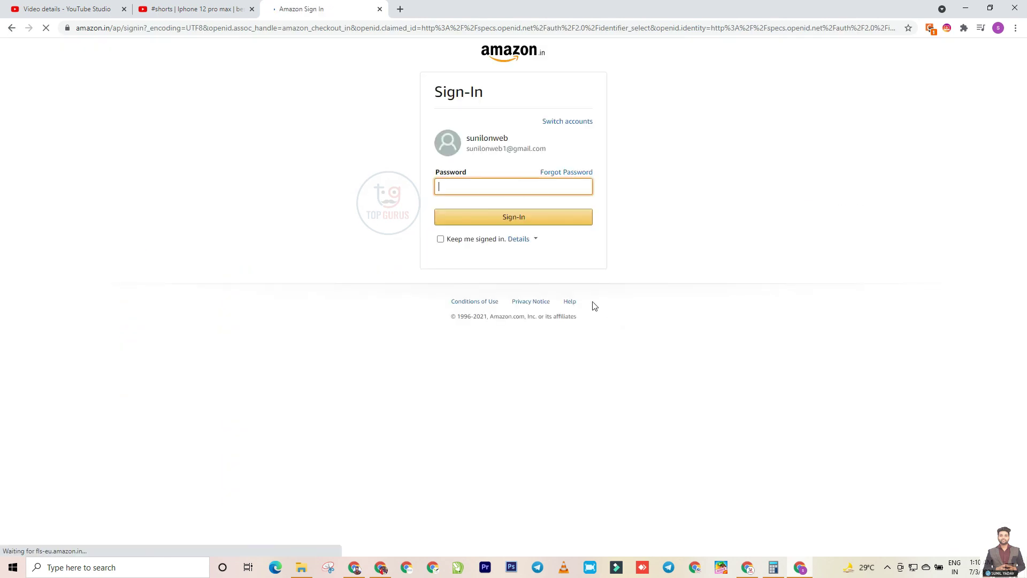
click(229, 12)
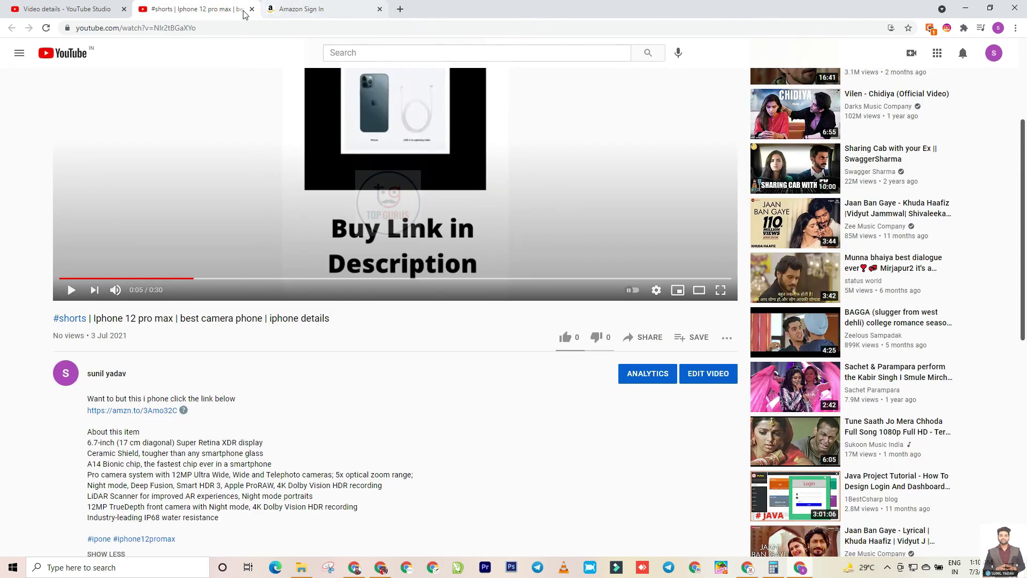
Step: Dismiss the customised-menu tip on the video's YouTube Studio details page and go back to its watch page
click(74, 8)
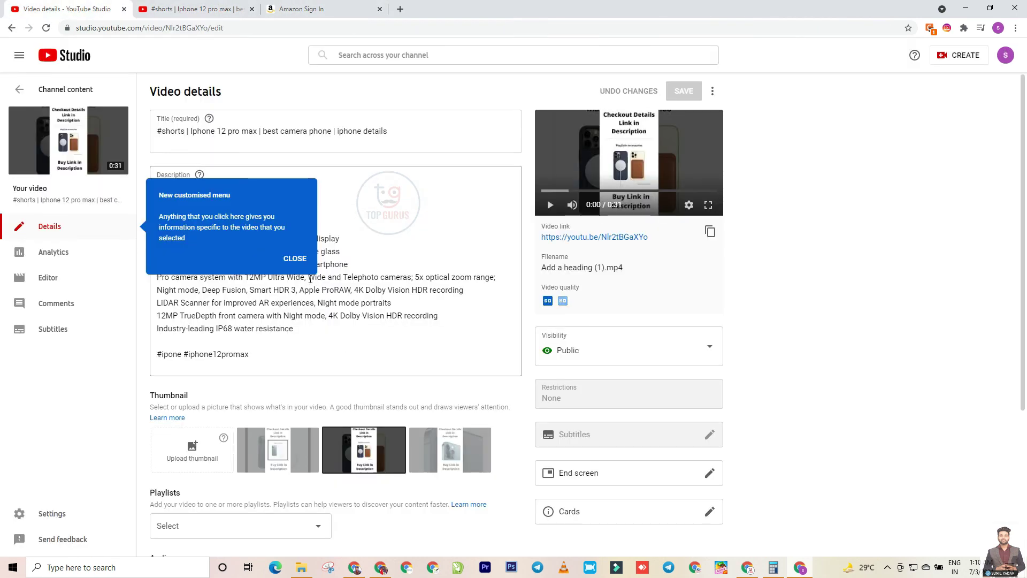
click(293, 258)
click(229, 10)
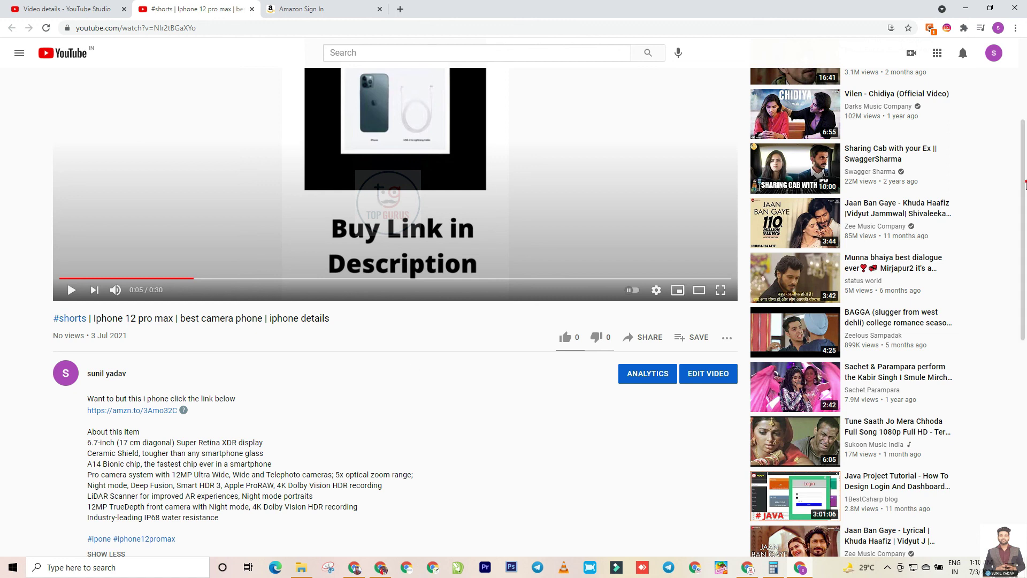
drag(1026, 185, 1024, 106)
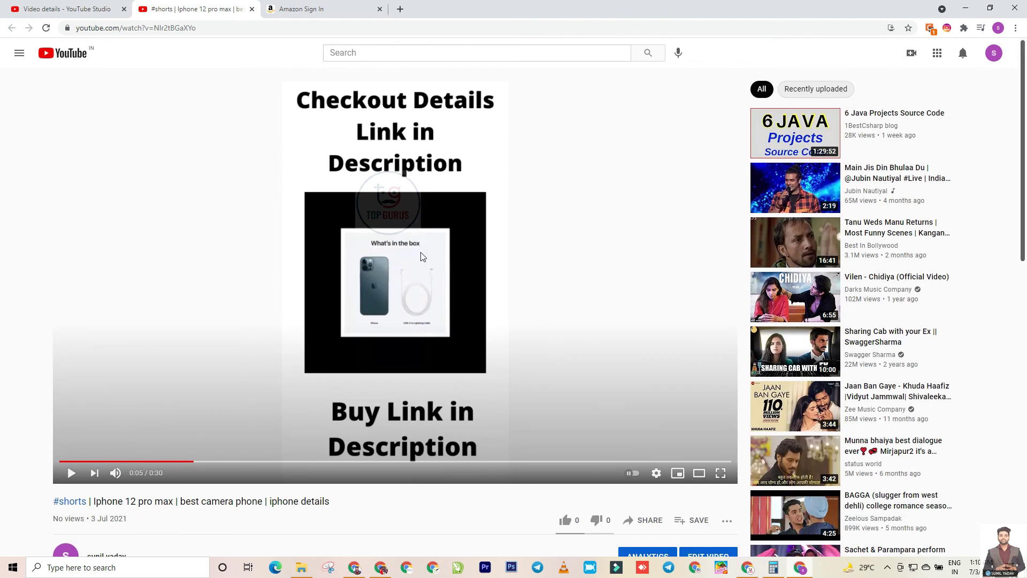